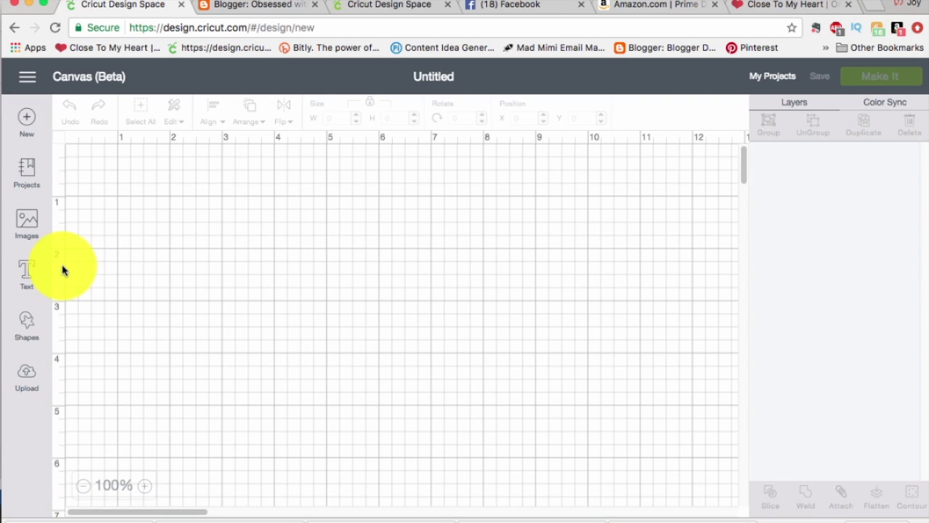
# - Open the Images library from the left sidebar to show the featured images
pyautogui.click(27, 224)
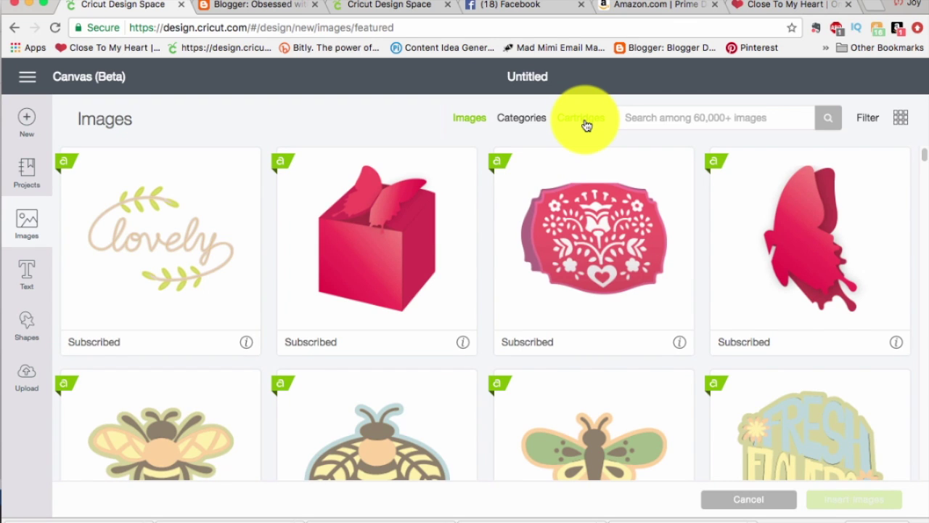
# - Search cartridges for 'close' and open the Close to my Heart - Artistry cartridge
pyautogui.click(587, 123)
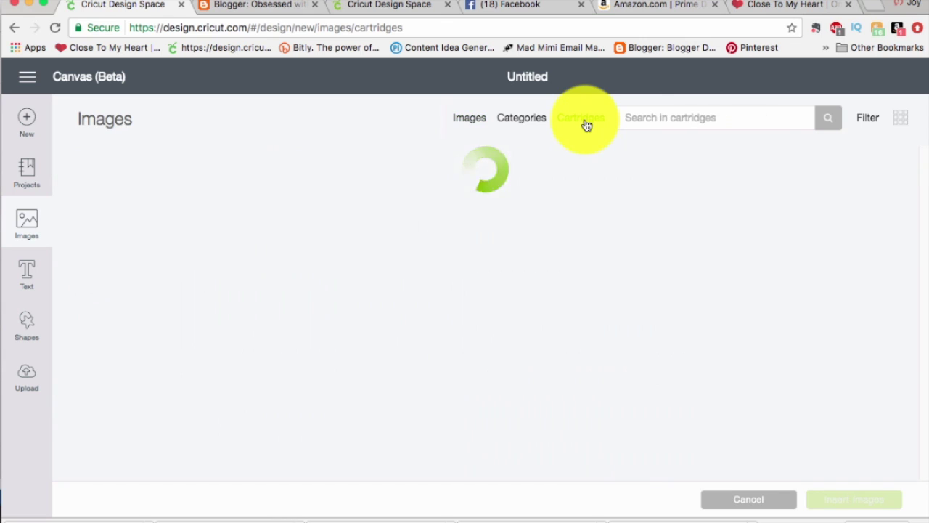
pyautogui.click(635, 117)
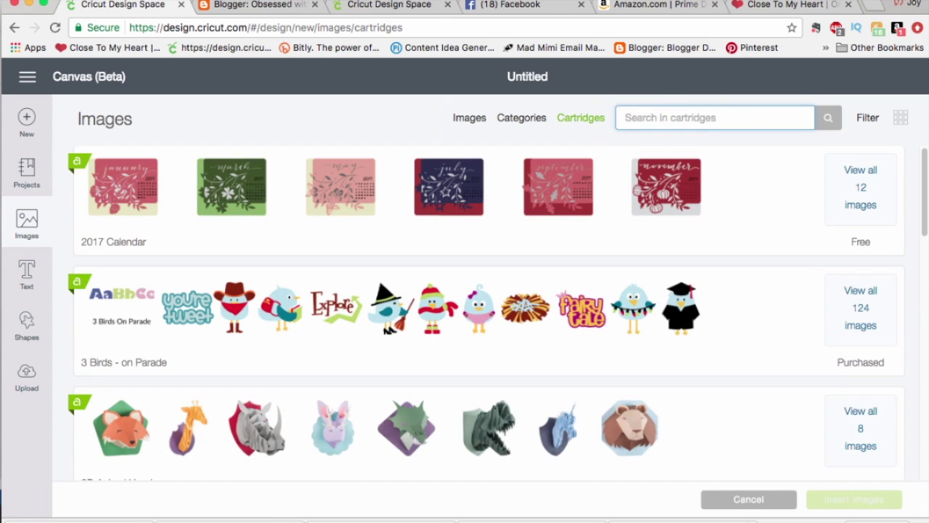
pyautogui.write('close')
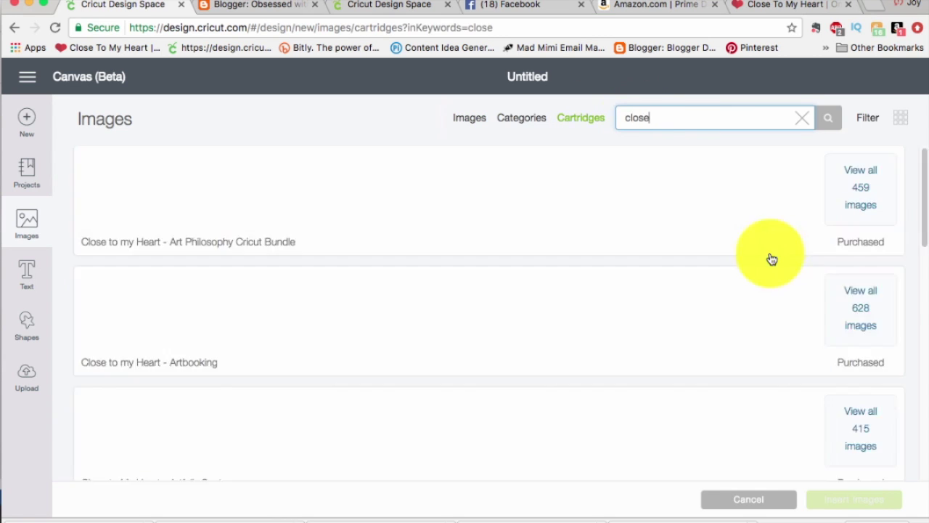
pyautogui.moveTo(918, 215); pyautogui.dragTo(926, 308)
pyautogui.scroll(-1, 926, 308)
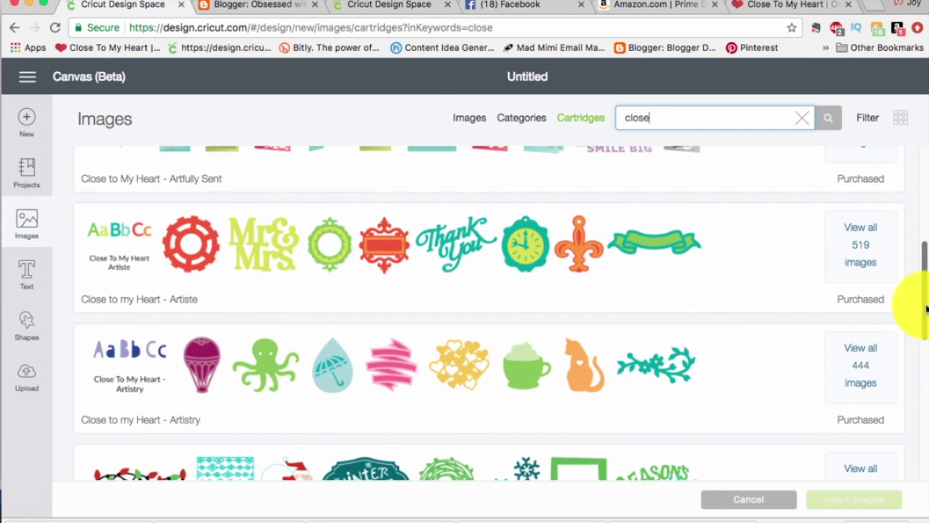
pyautogui.click(861, 368)
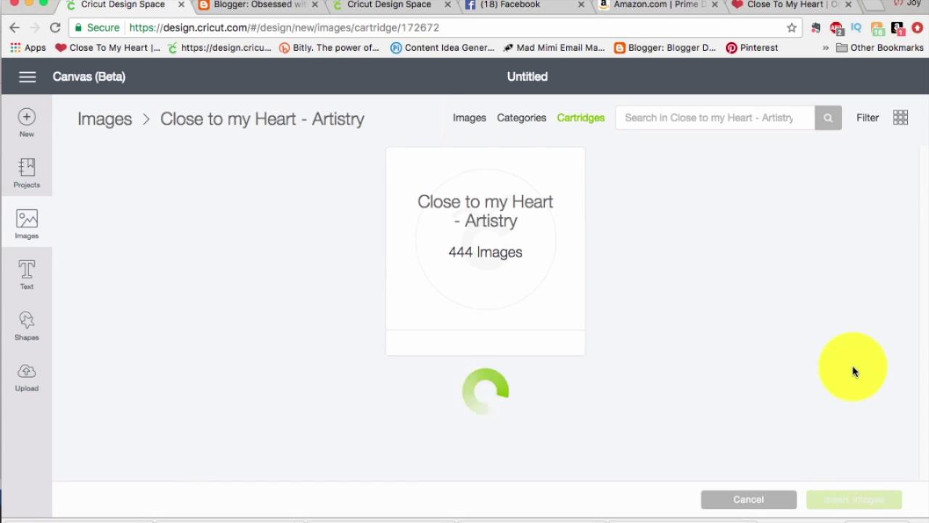
# - Search the cartridge for camera images and insert the green camera
pyautogui.click(741, 118)
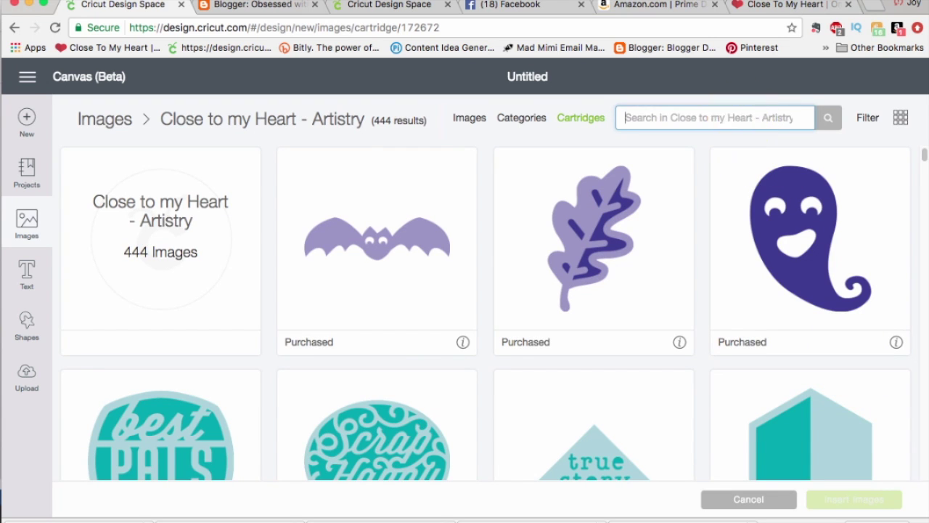
pyautogui.write('camera')
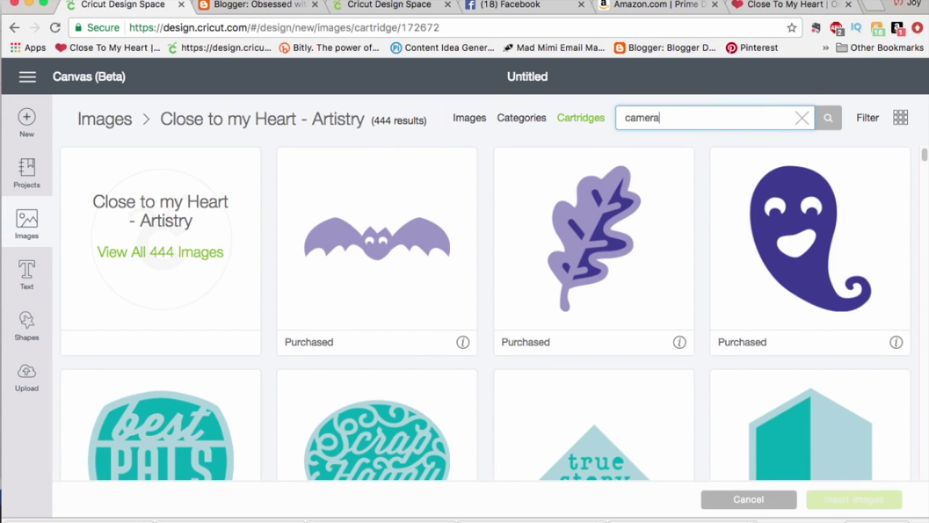
pyautogui.press('Return')
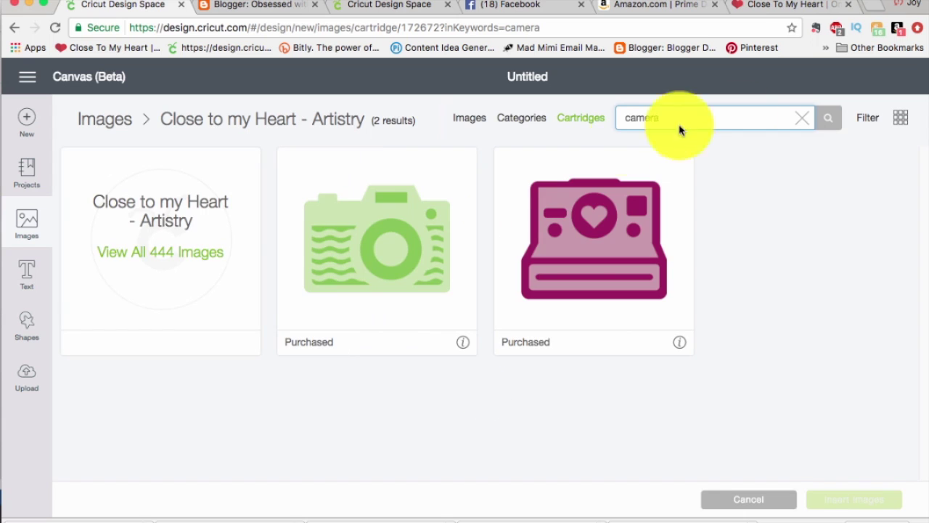
pyautogui.click(375, 270)
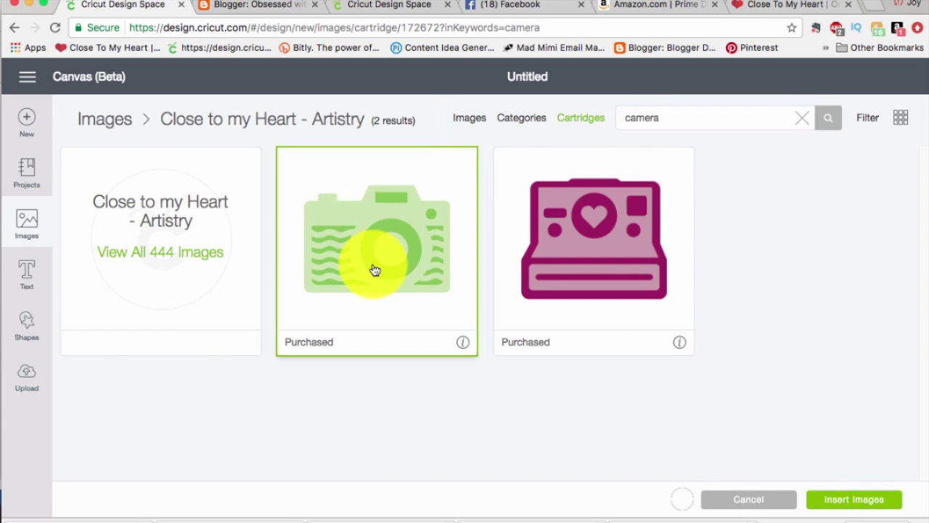
pyautogui.click(879, 503)
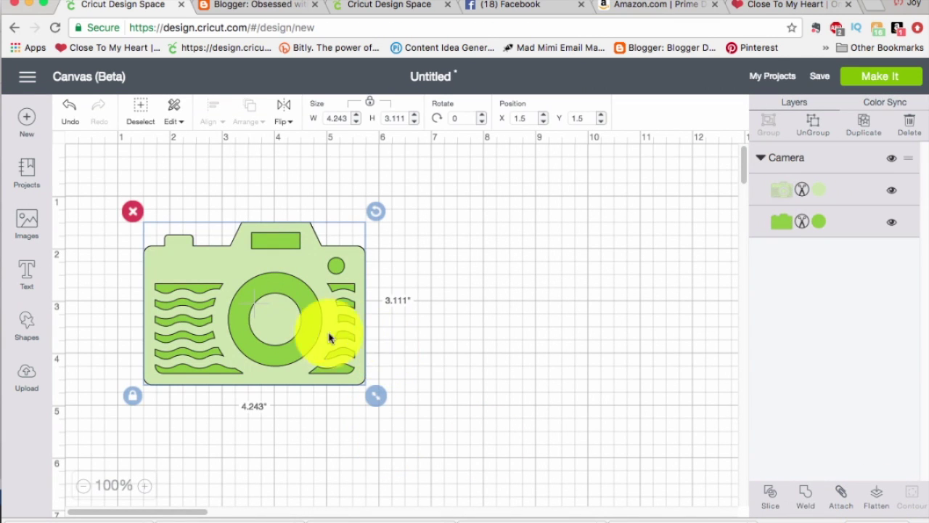
# - Resize the camera to 5.5 inches wide and move it to the mat's top-left
pyautogui.moveTo(342, 321); pyautogui.dragTo(569, 299)
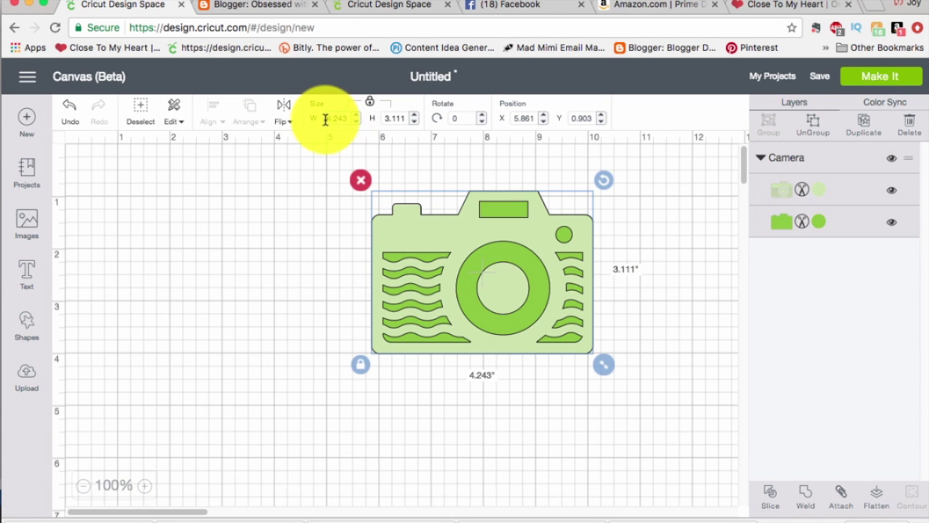
pyautogui.moveTo(325, 119); pyautogui.dragTo(349, 120)
pyautogui.write('5.5')
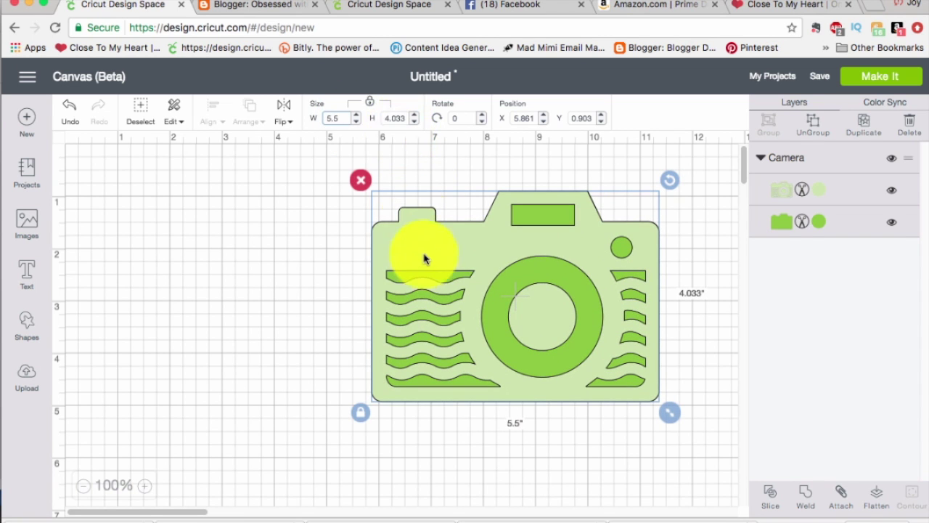
pyautogui.moveTo(426, 263)
pyautogui.mouseDown()
pyautogui.moveTo(426, 281)
pyautogui.moveTo(418, 270)
pyautogui.moveTo(432, 261)
pyautogui.moveTo(425, 253)
pyautogui.moveTo(433, 260)
pyautogui.mouseUp()
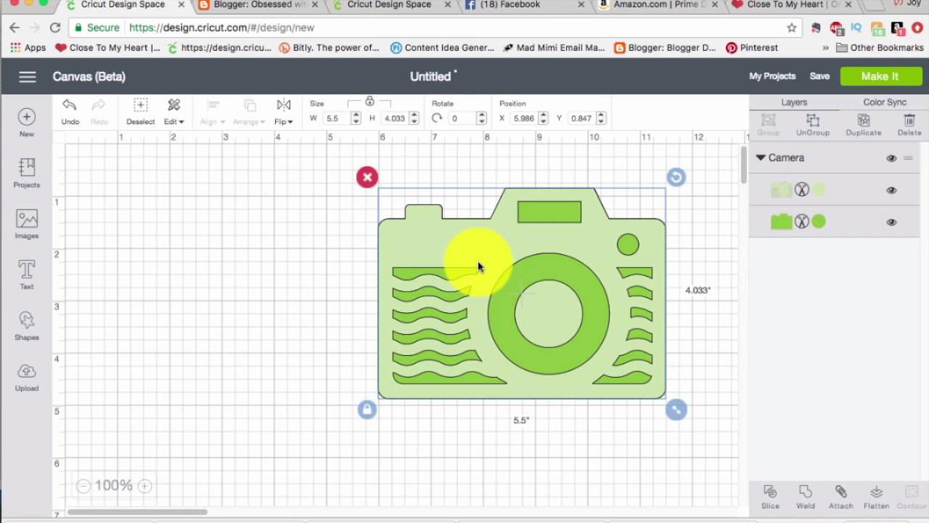
pyautogui.moveTo(477, 260); pyautogui.dragTo(312, 304)
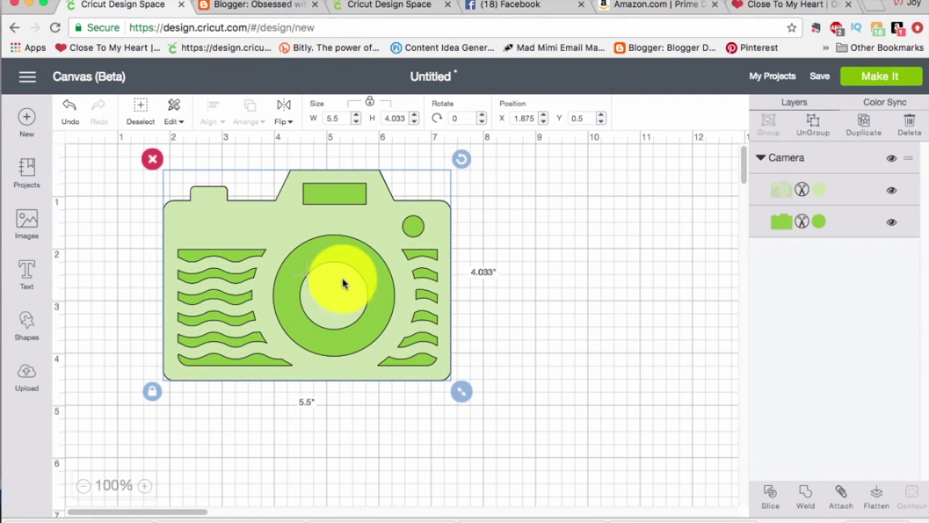
# - Ungroup the camera, park the light-green detail layer at the bottom, and duplicate the solid base
pyautogui.click(815, 125)
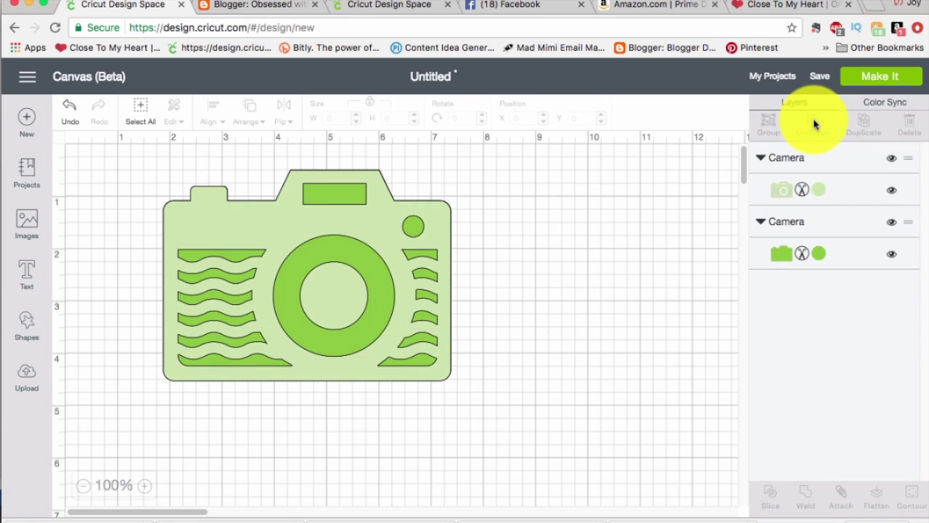
pyautogui.moveTo(396, 242); pyautogui.dragTo(734, 239)
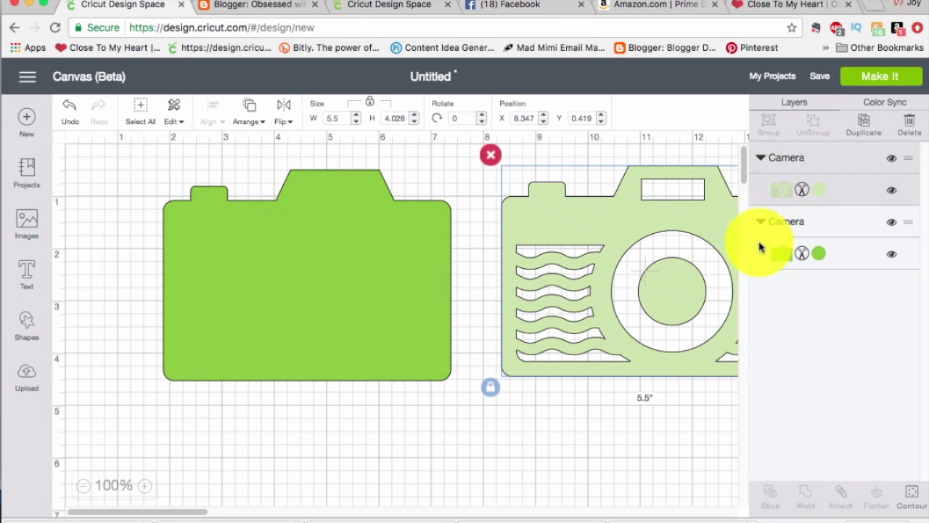
pyautogui.moveTo(674, 213); pyautogui.dragTo(749, 228)
pyautogui.moveTo(669, 236); pyautogui.dragTo(591, 508)
pyautogui.moveTo(392, 334); pyautogui.dragTo(624, 323)
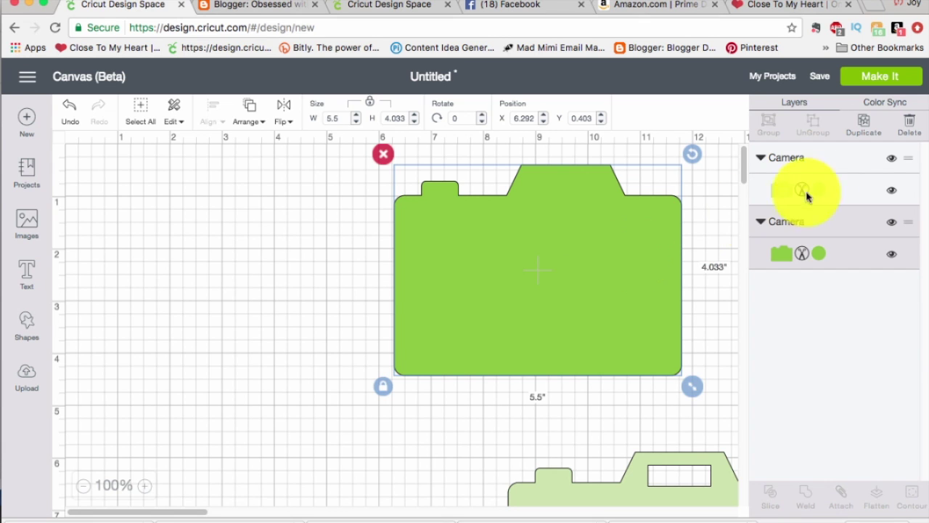
pyautogui.click(864, 127)
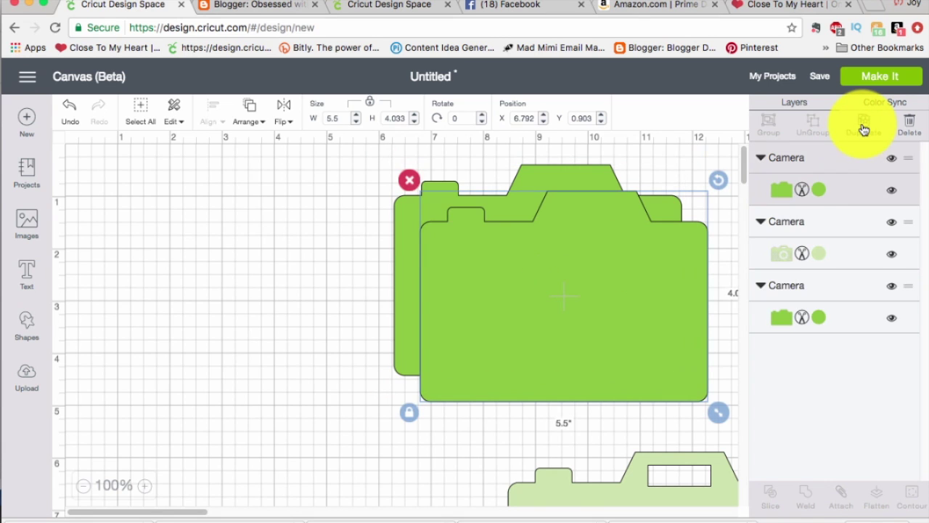
# - Flip the copied base horizontally and butt it against the original's left side
pyautogui.moveTo(642, 320); pyautogui.dragTo(313, 291)
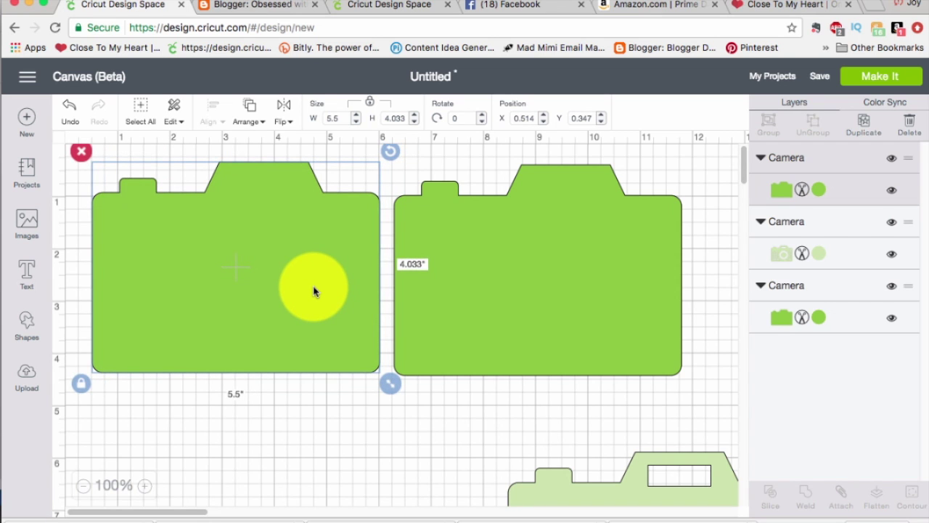
pyautogui.click(284, 113)
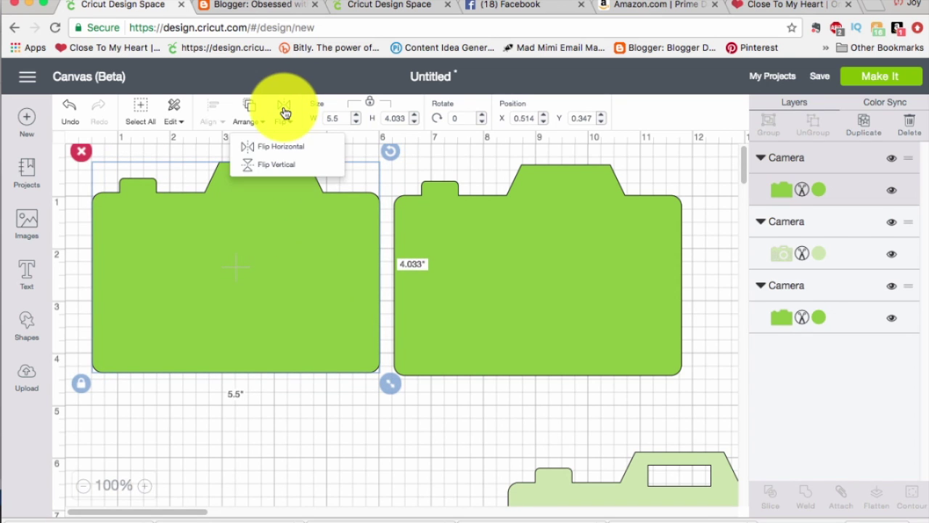
pyautogui.click(283, 150)
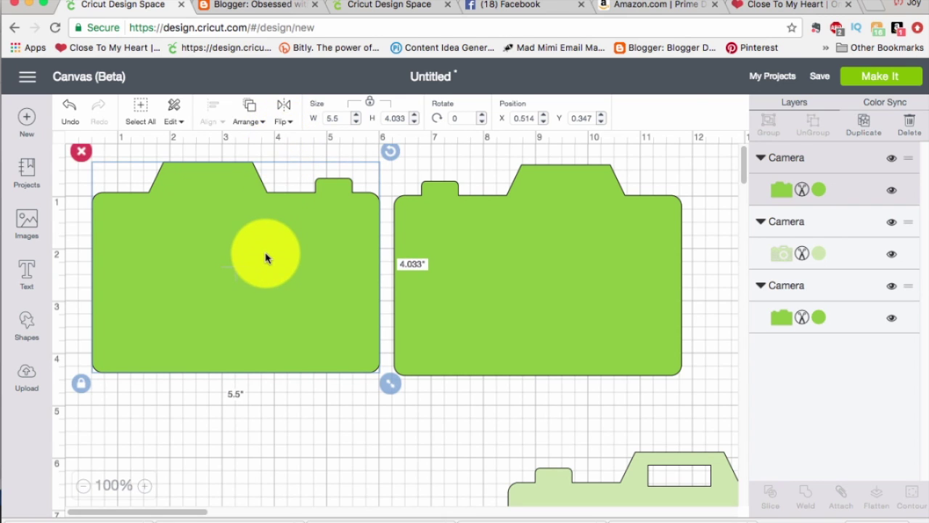
pyautogui.moveTo(265, 254); pyautogui.dragTo(282, 260)
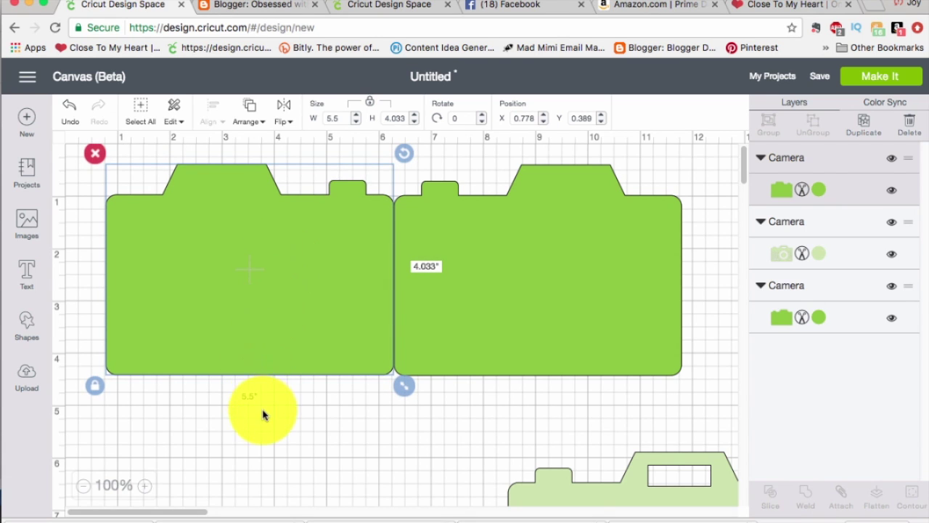
pyautogui.click(270, 439)
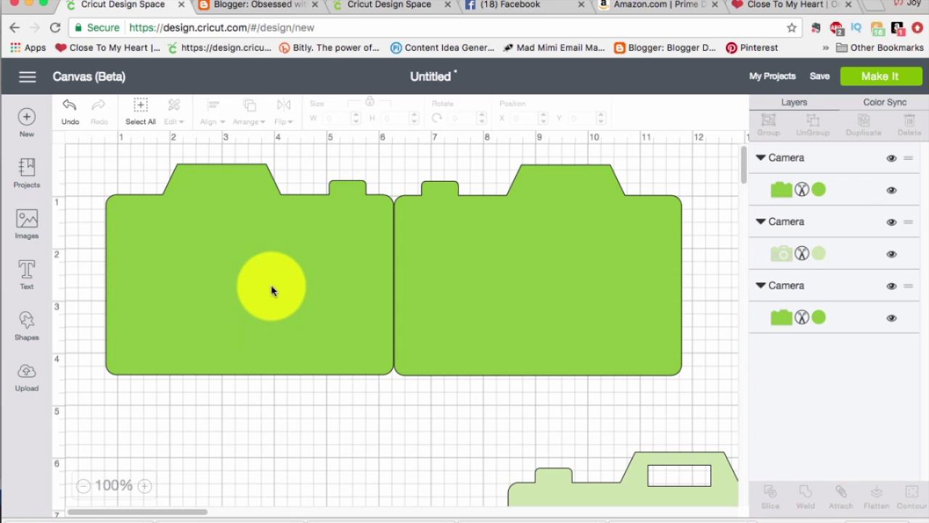
# - Set both green camera bases to a vertical position of Y 2
pyautogui.click(271, 290)
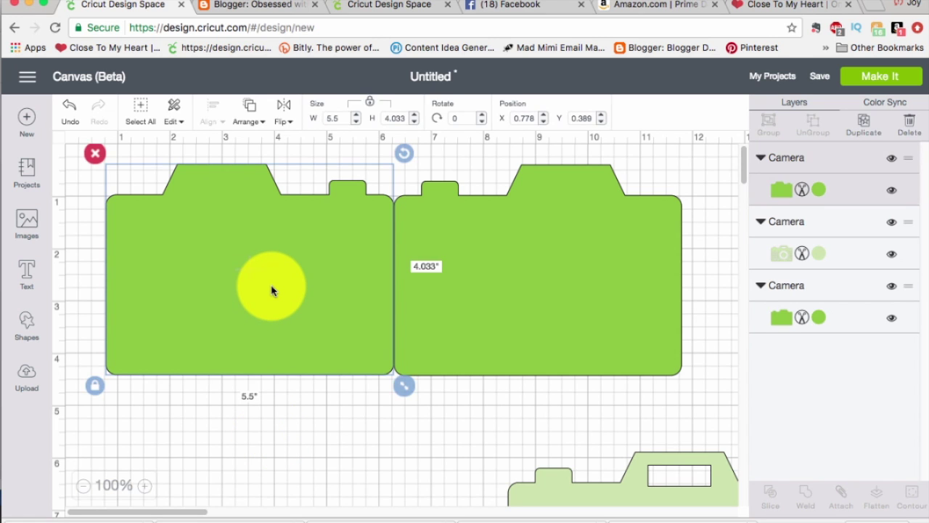
pyautogui.doubleClick(592, 118)
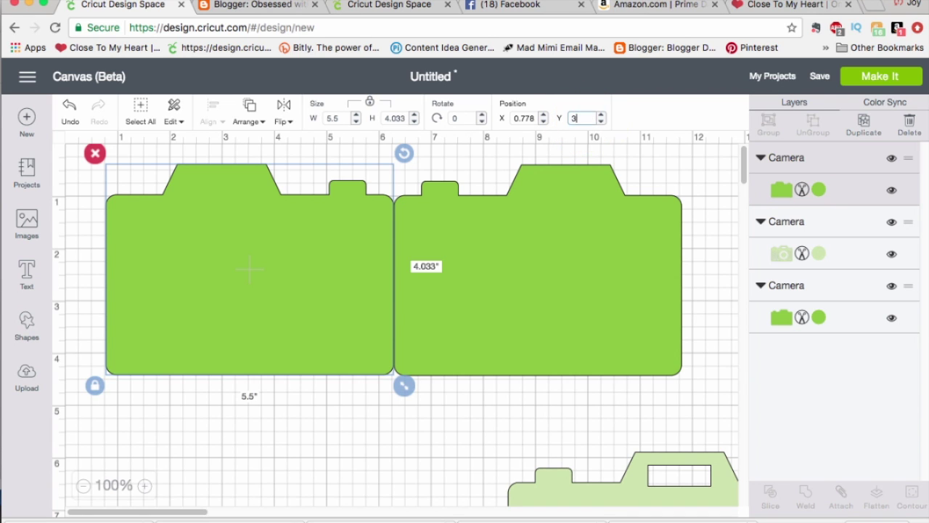
pyautogui.write('3')
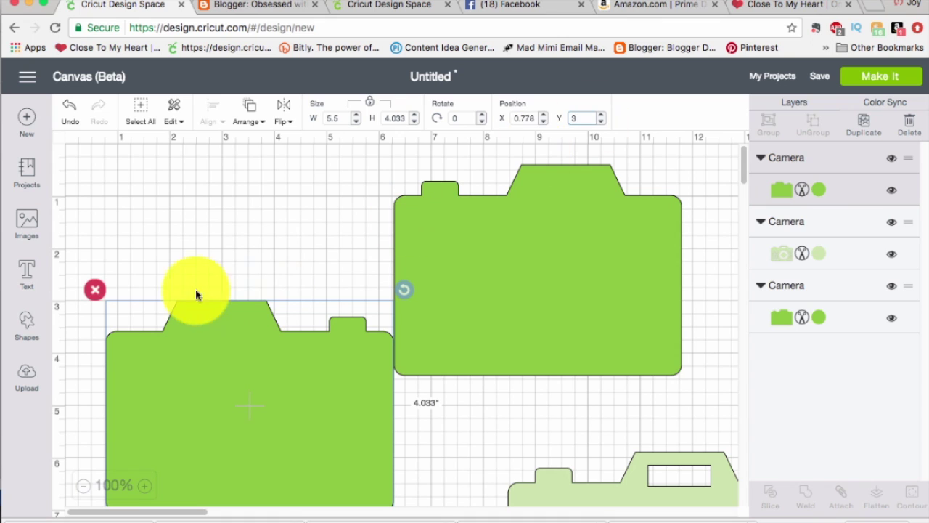
pyautogui.doubleClick(579, 118)
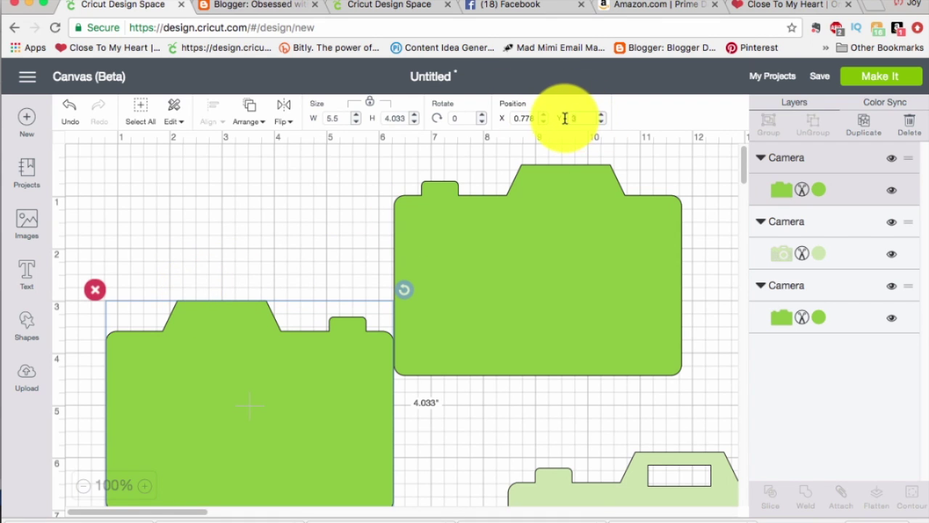
pyautogui.write('2')
pyautogui.press('Return')
pyautogui.click(562, 263)
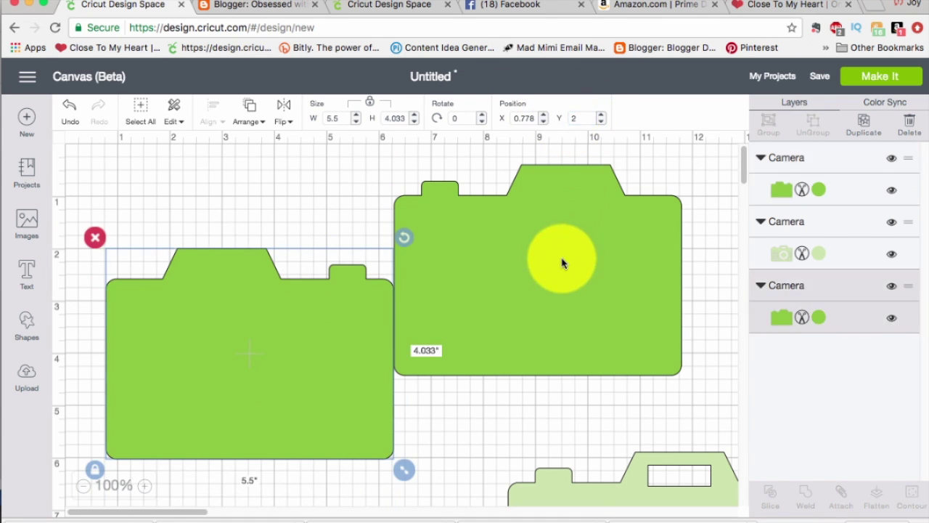
pyautogui.doubleClick(584, 117)
pyautogui.write('2')
pyautogui.press('Return')
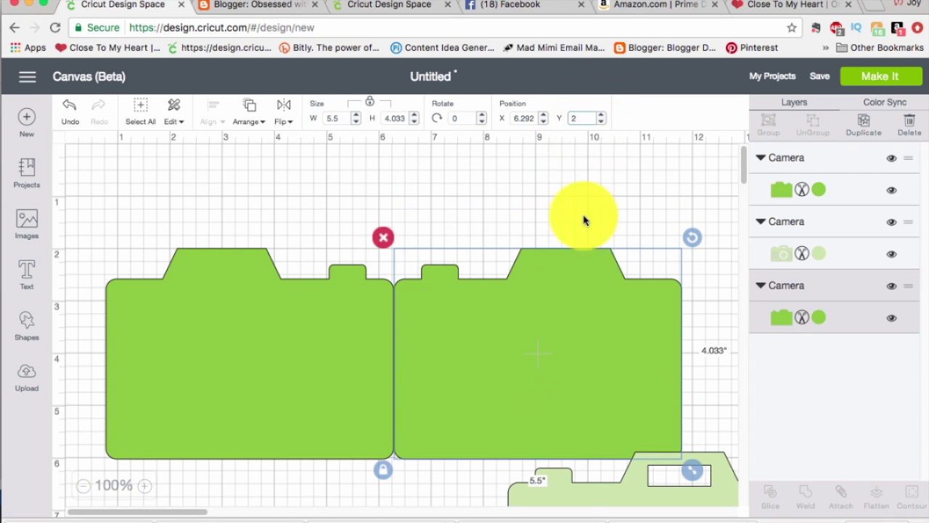
# - Lower the detail layer further and nudge the left base flush against the right one
pyautogui.moveTo(632, 466); pyautogui.dragTo(631, 520)
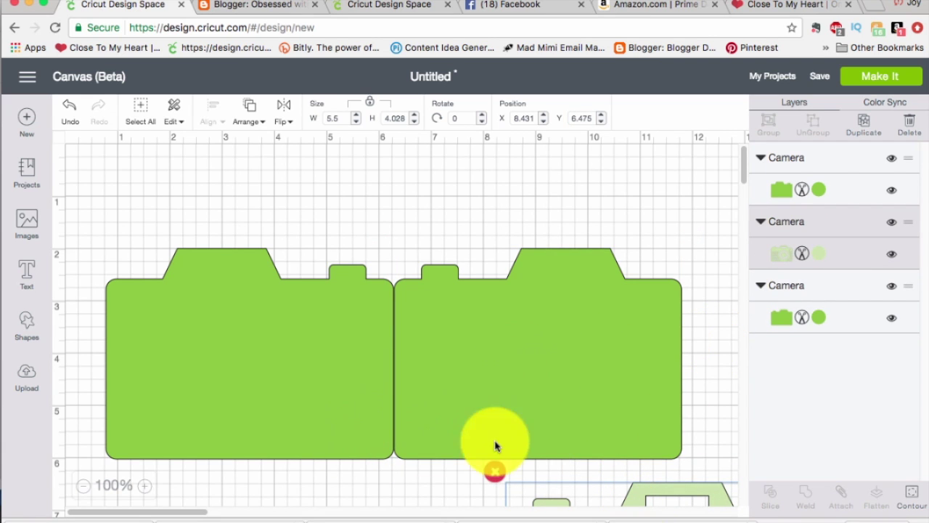
pyautogui.click(460, 183)
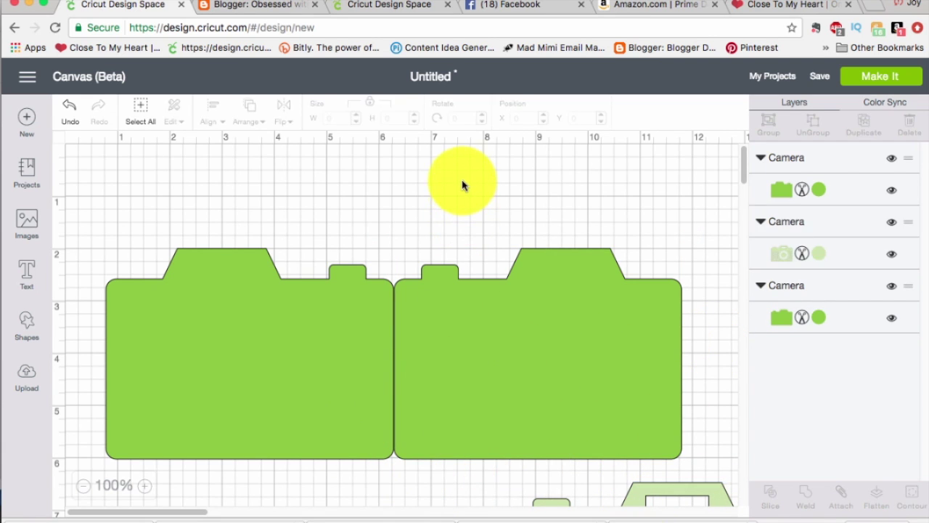
pyautogui.click(270, 351)
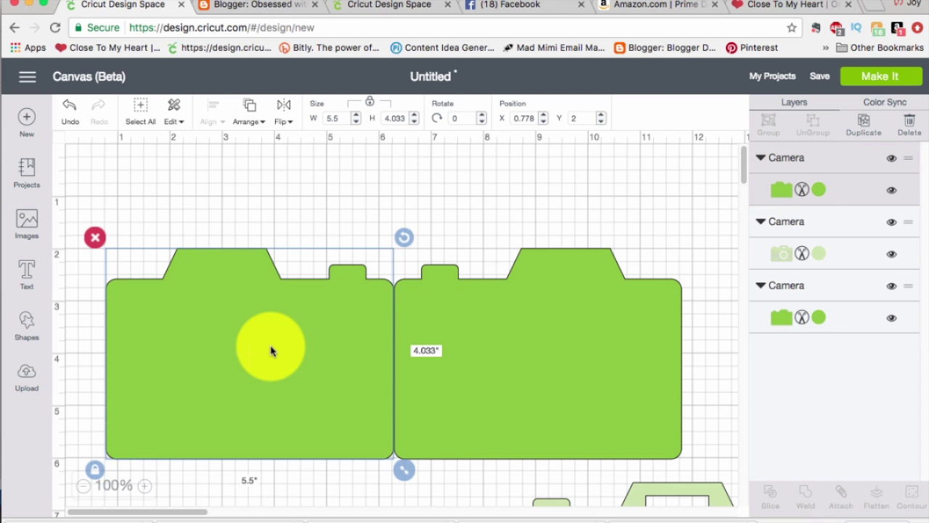
pyautogui.press('Right')
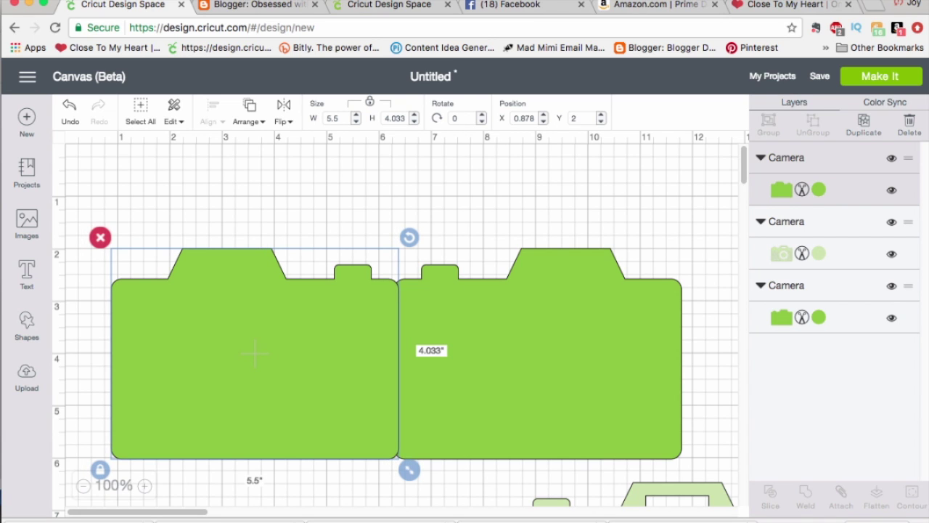
pyautogui.press('Left')
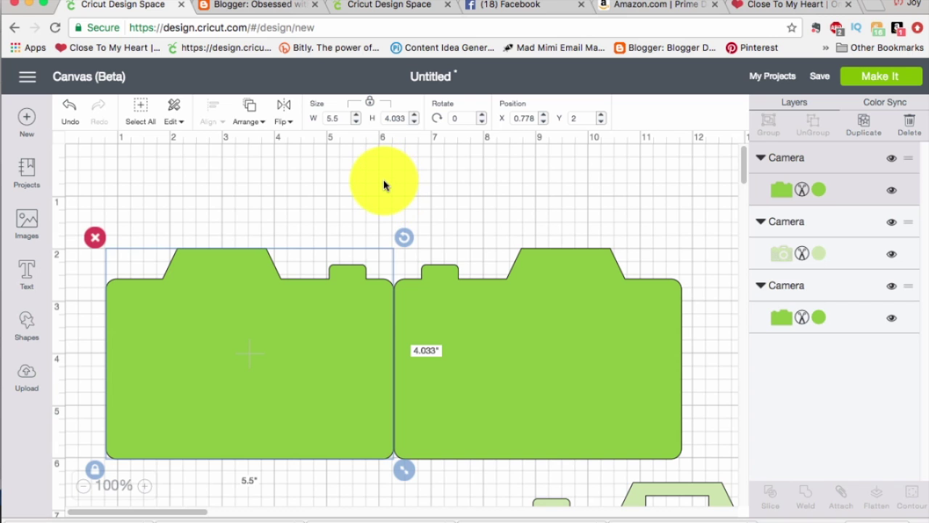
pyautogui.click(384, 185)
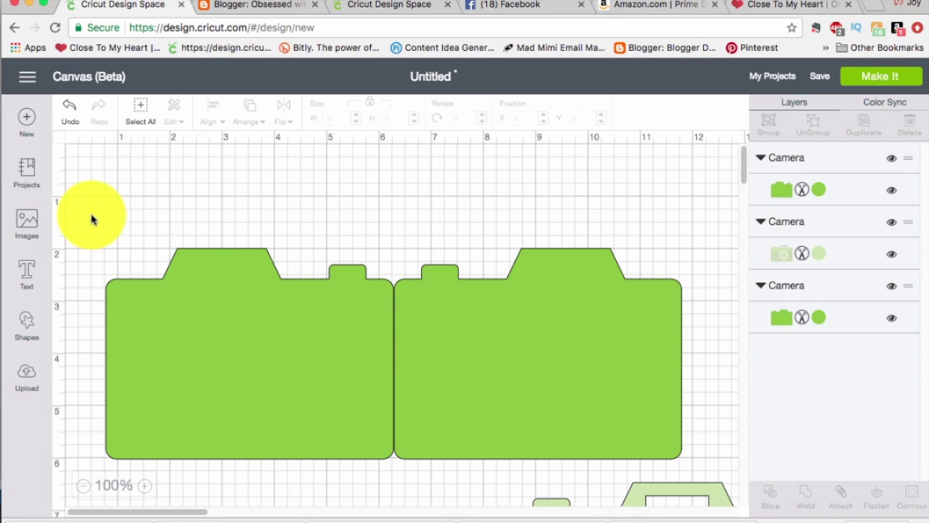
# - Weld both camera bases into one 11.014 by 4.033-inch shape, then undo a trial move
pyautogui.moveTo(91, 214); pyautogui.dragTo(698, 473)
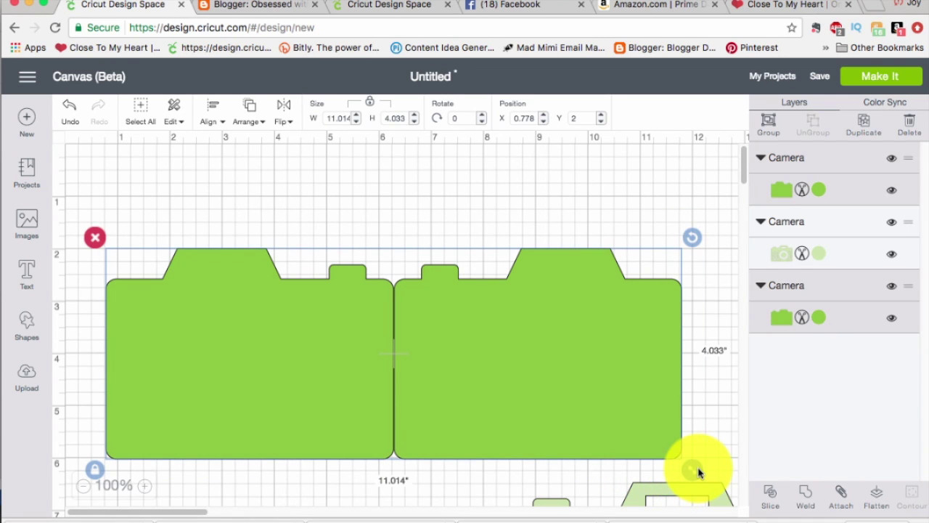
pyautogui.click(806, 498)
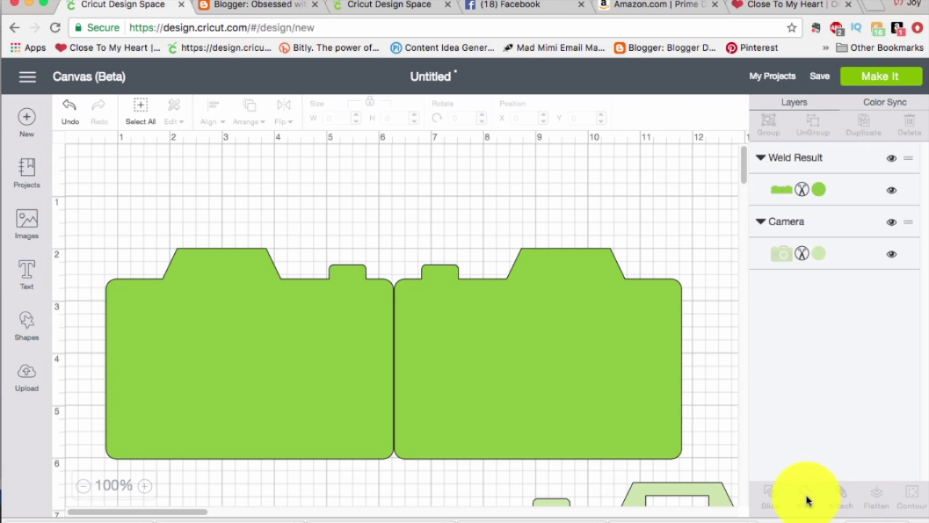
pyautogui.moveTo(561, 414); pyautogui.dragTo(549, 399)
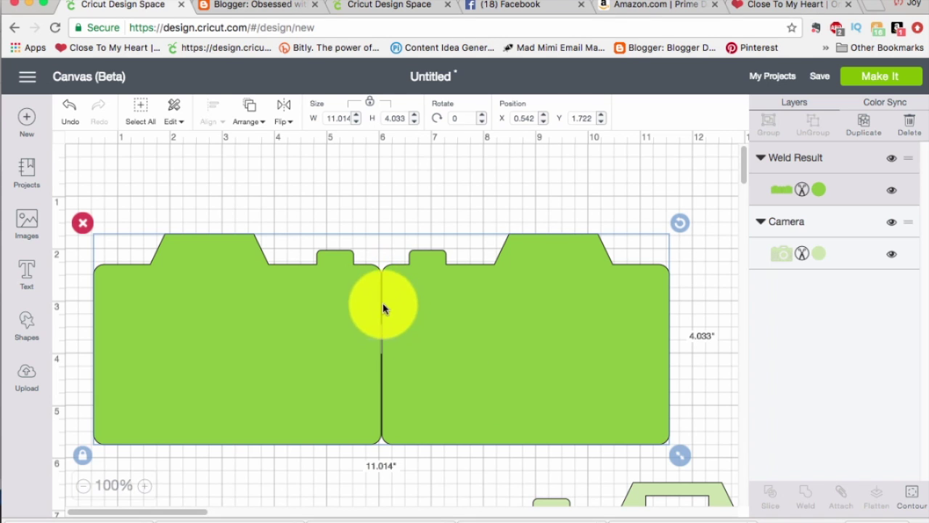
pyautogui.moveTo(442, 348); pyautogui.dragTo(447, 314)
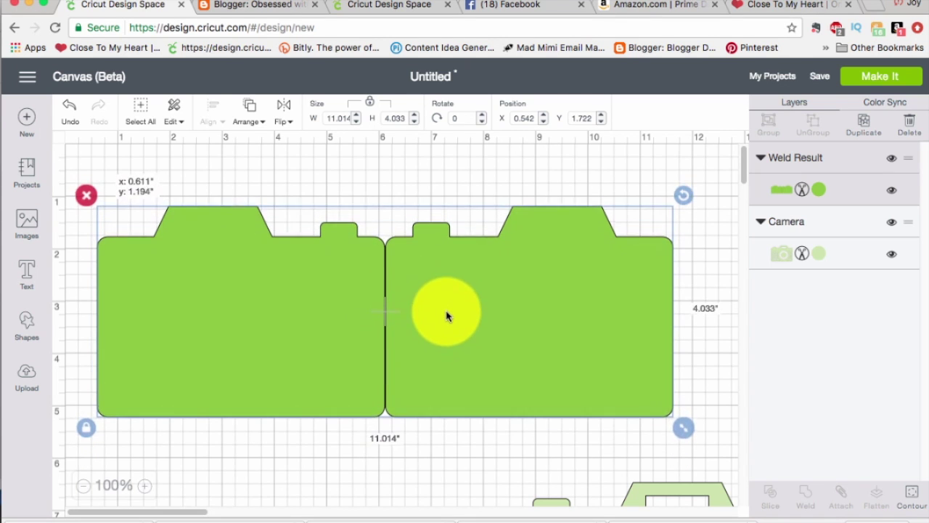
pyautogui.moveTo(446, 315); pyautogui.dragTo(446, 311)
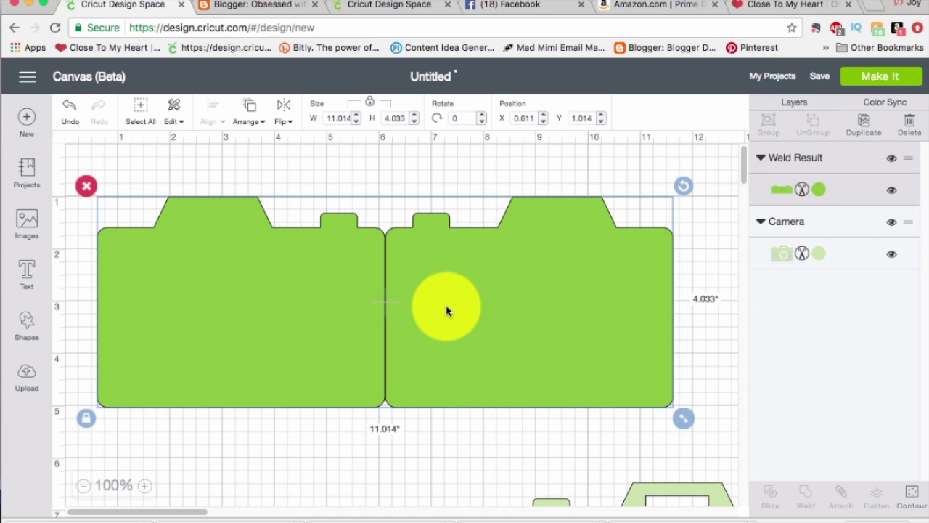
pyautogui.click(71, 112)
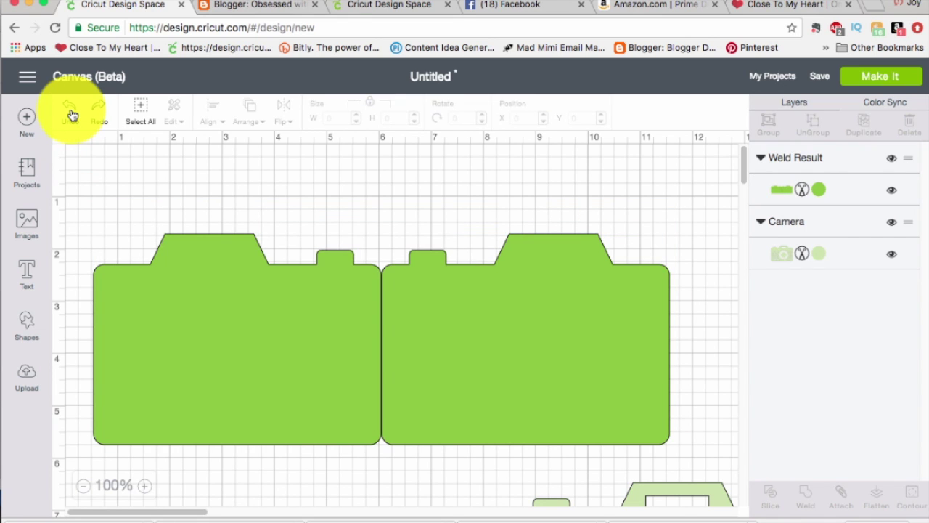
# - Undo the weld and shift the left camera base right to overlap slightly
pyautogui.click(71, 112)
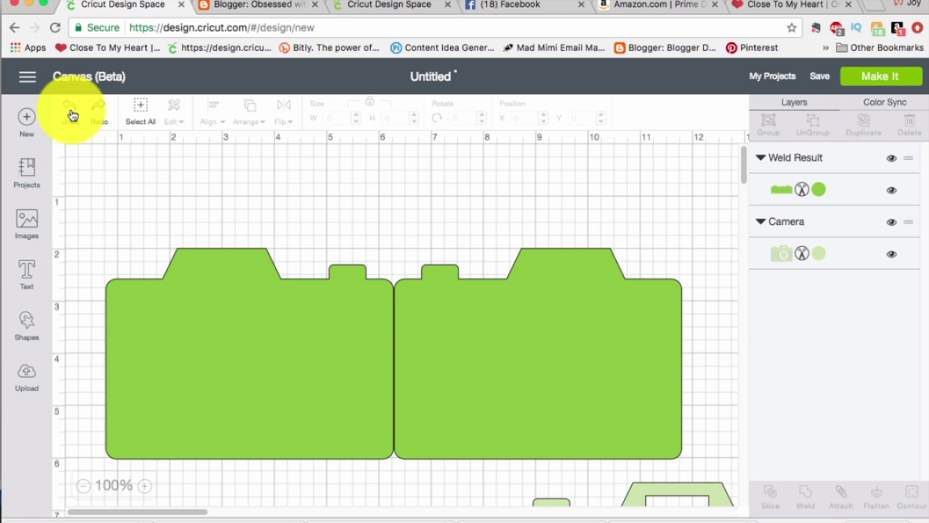
pyautogui.click(71, 112)
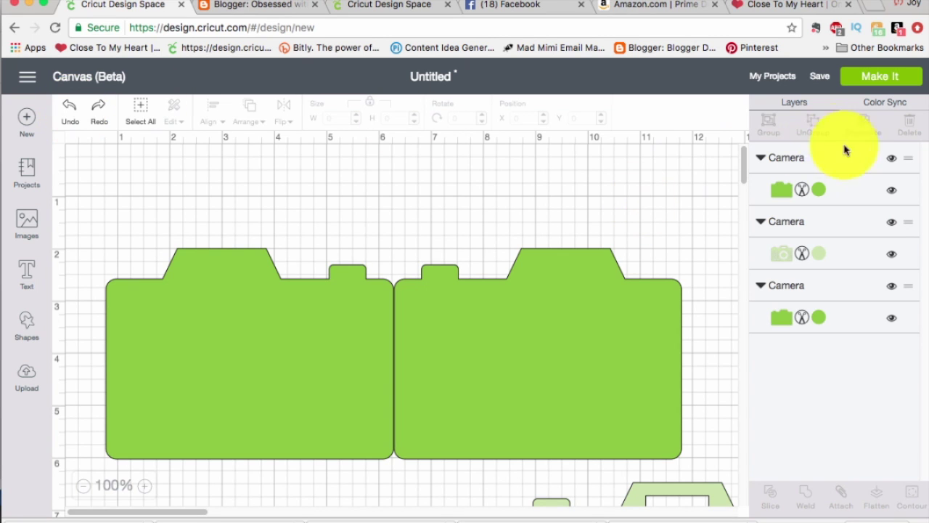
pyautogui.click(365, 344)
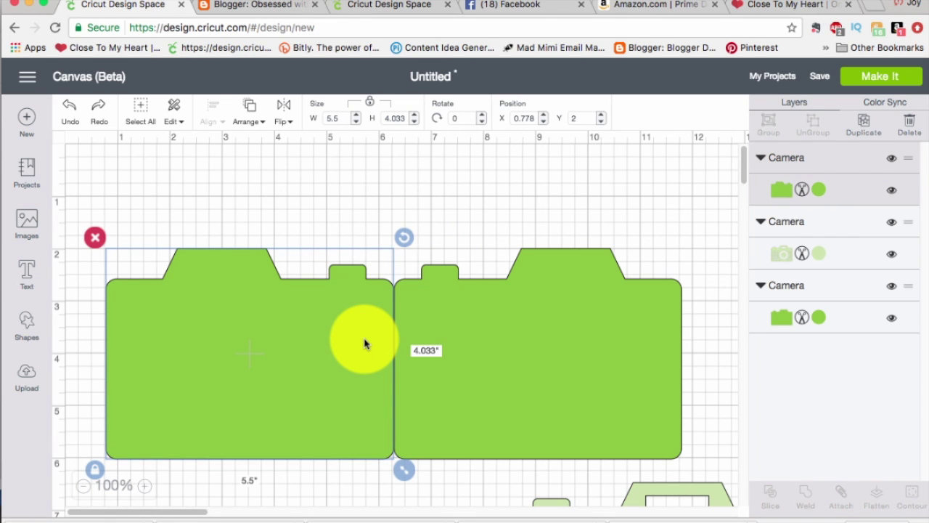
pyautogui.moveTo(364, 344); pyautogui.dragTo(367, 344)
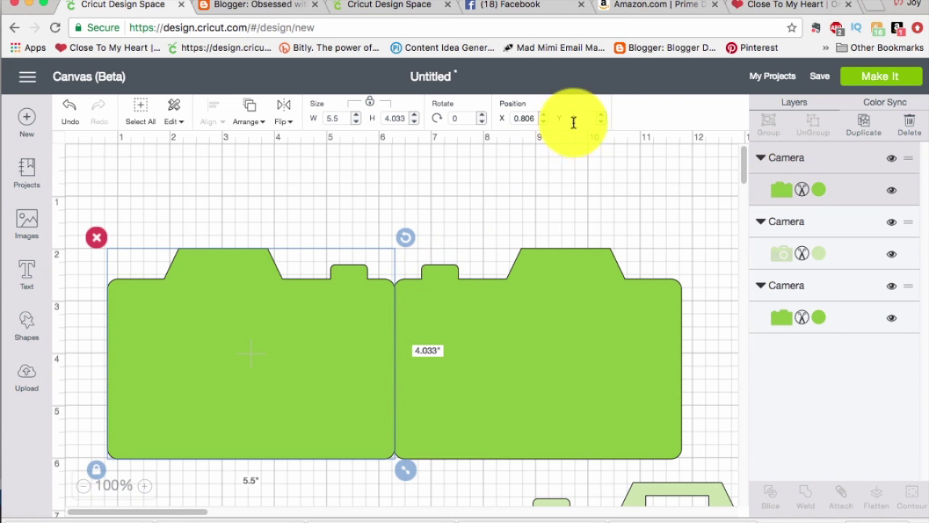
pyautogui.click(506, 186)
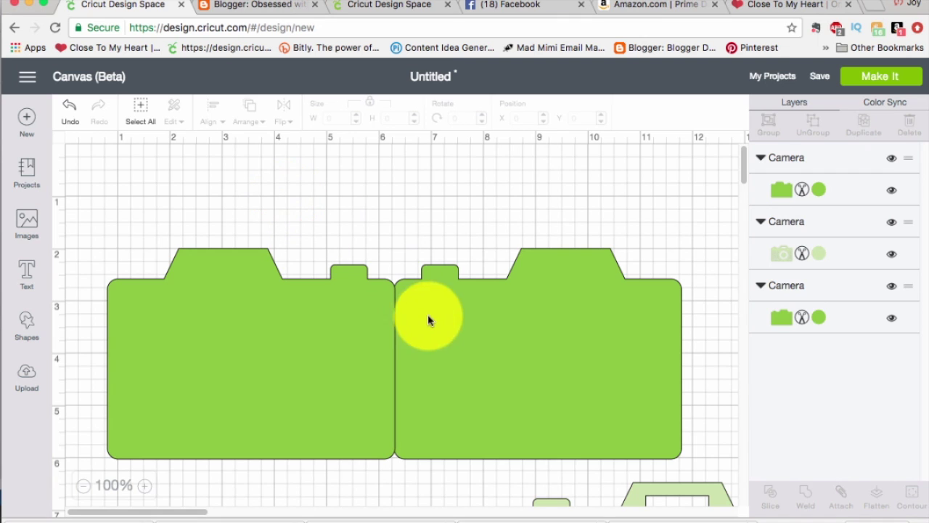
# - Weld the overlapping camera bases into one card and move it up and left
pyautogui.moveTo(86, 213); pyautogui.dragTo(702, 474)
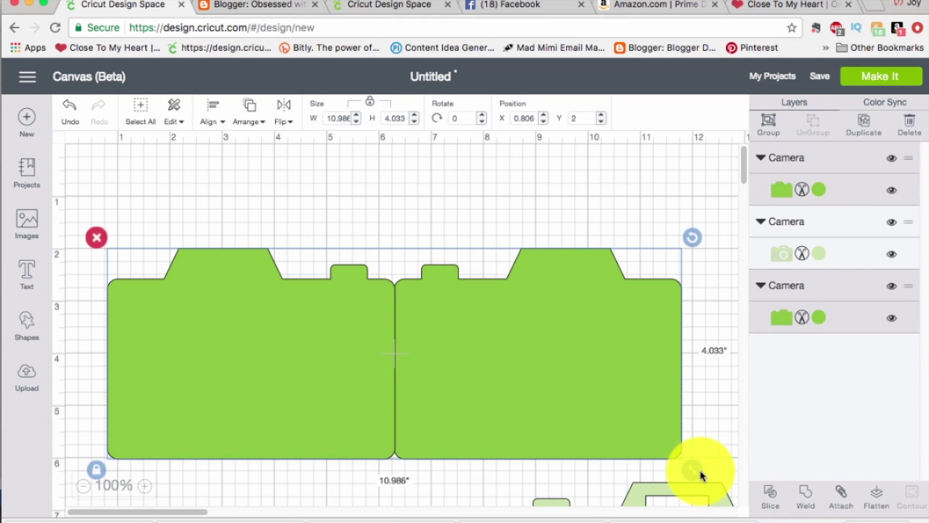
pyautogui.click(805, 498)
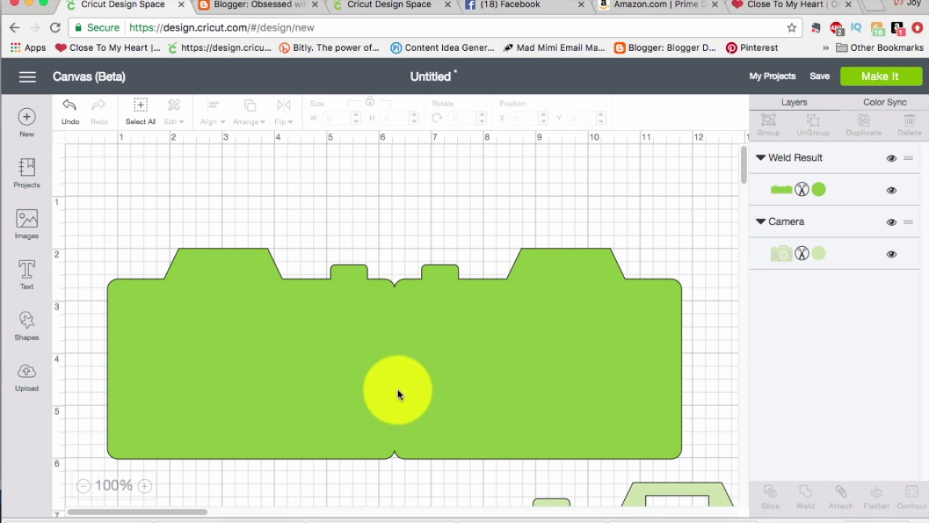
pyautogui.click(479, 330)
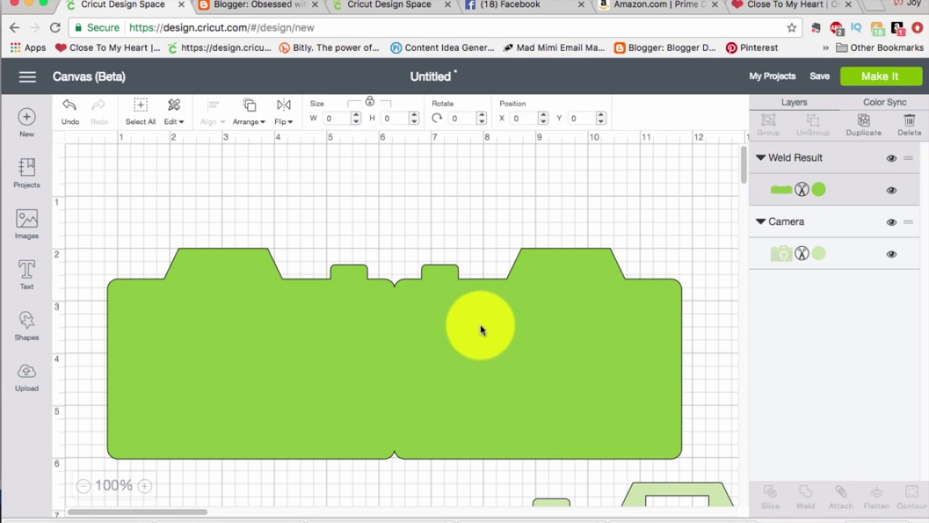
pyautogui.moveTo(479, 330); pyautogui.dragTo(456, 264)
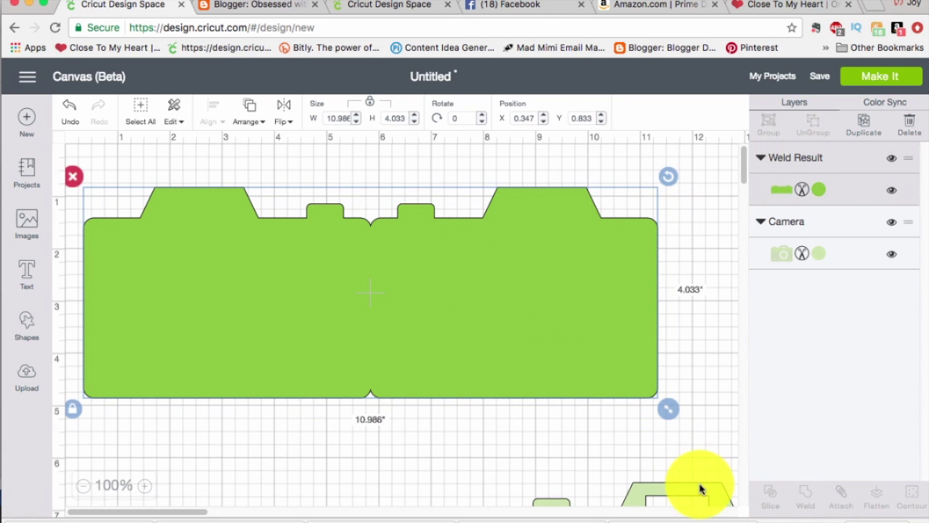
# - Bring the light-green detail layer to the front over the welded card's right half
pyautogui.moveTo(701, 489); pyautogui.dragTo(585, 315)
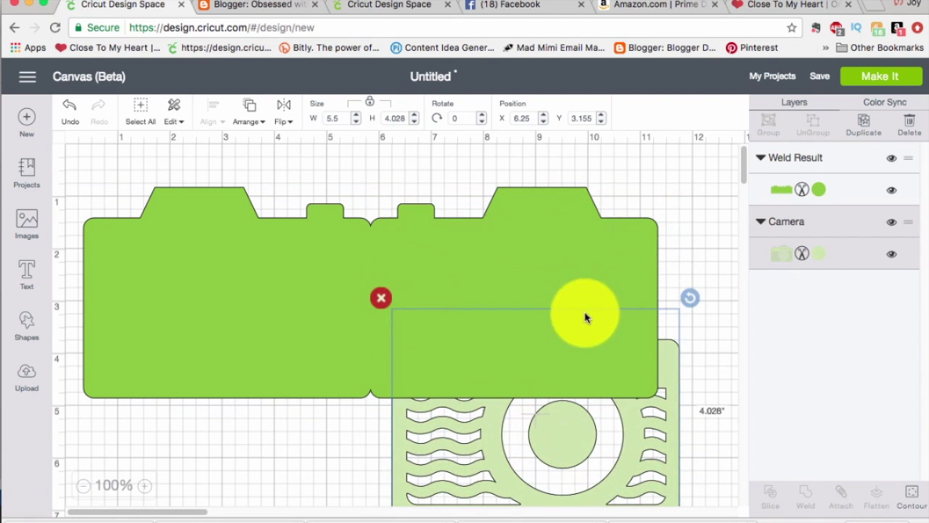
pyautogui.click(249, 115)
pyautogui.click(244, 195)
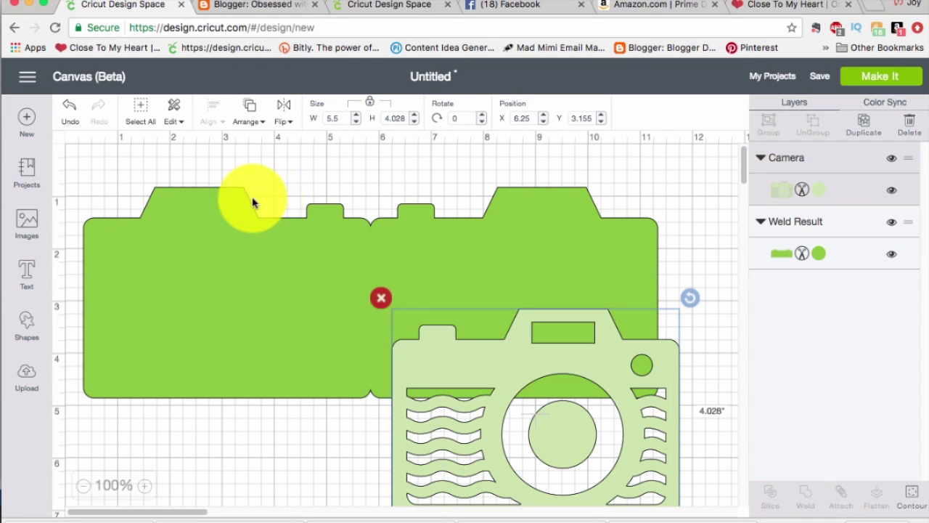
pyautogui.moveTo(488, 419); pyautogui.dragTo(468, 292)
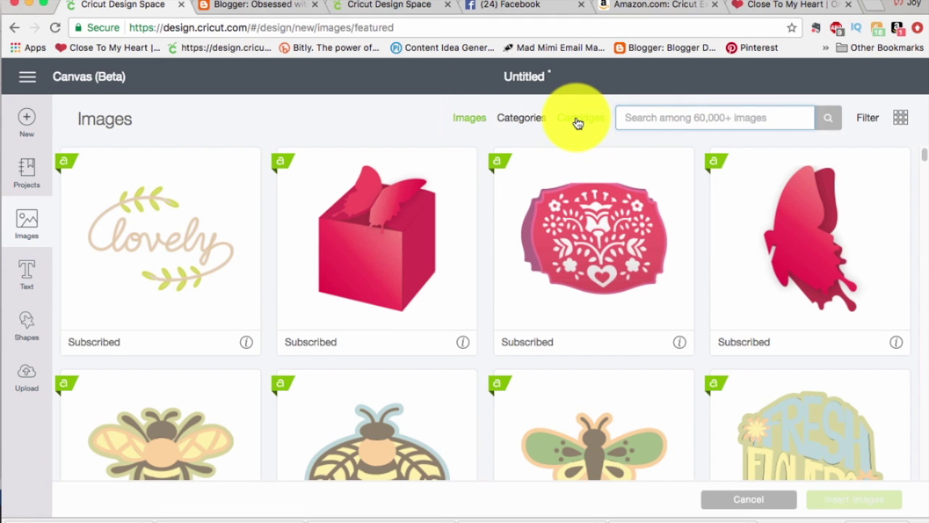
# - Find the Artistry cartridge, filter its images by 'cat', and choose the orange sitting cat
pyautogui.click(577, 121)
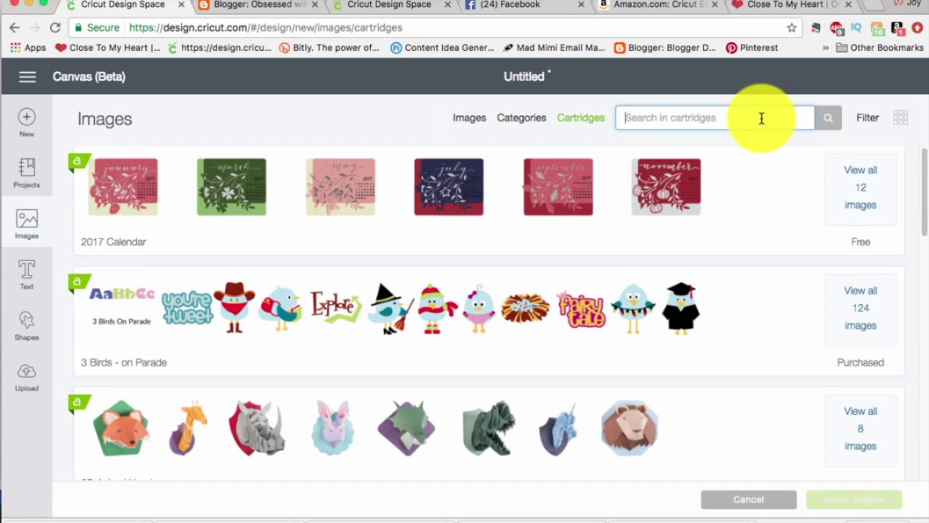
pyautogui.write('a')
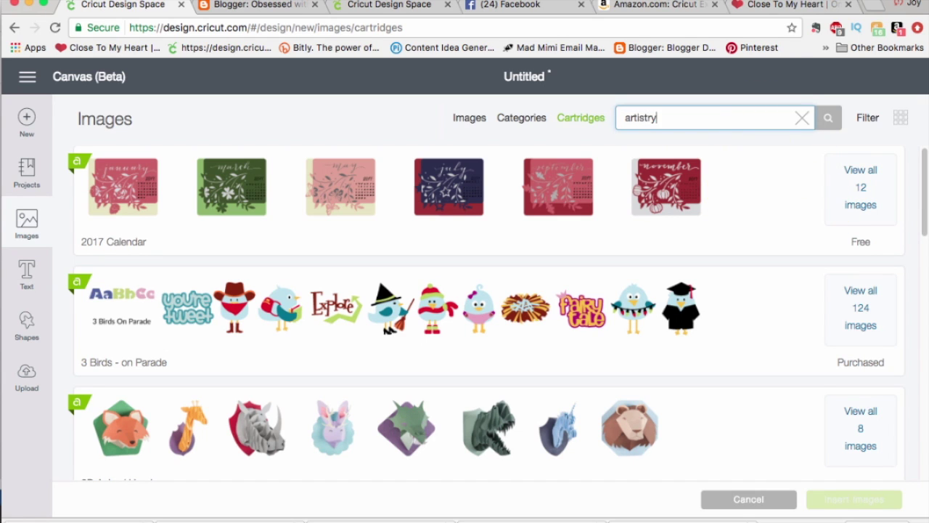
pyautogui.write('rtistry')
pyautogui.press('Return')
pyautogui.click(860, 187)
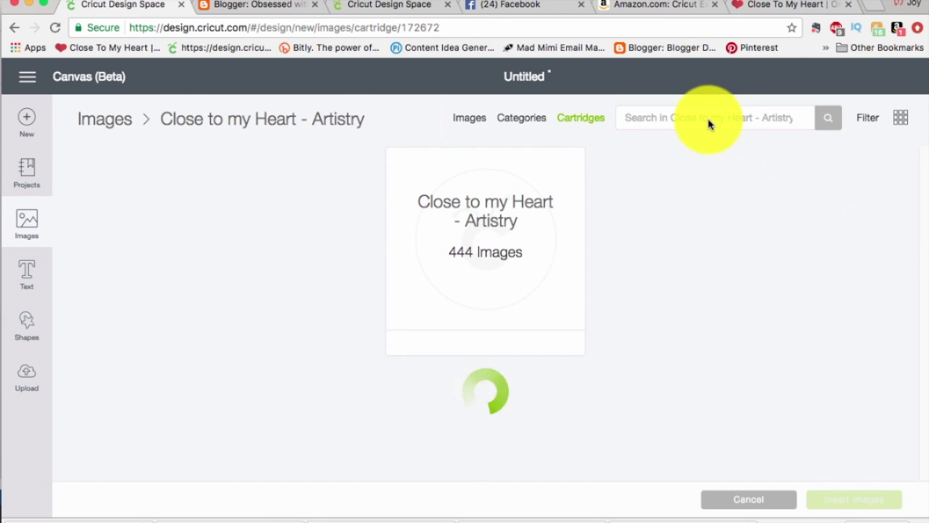
pyautogui.write('c')
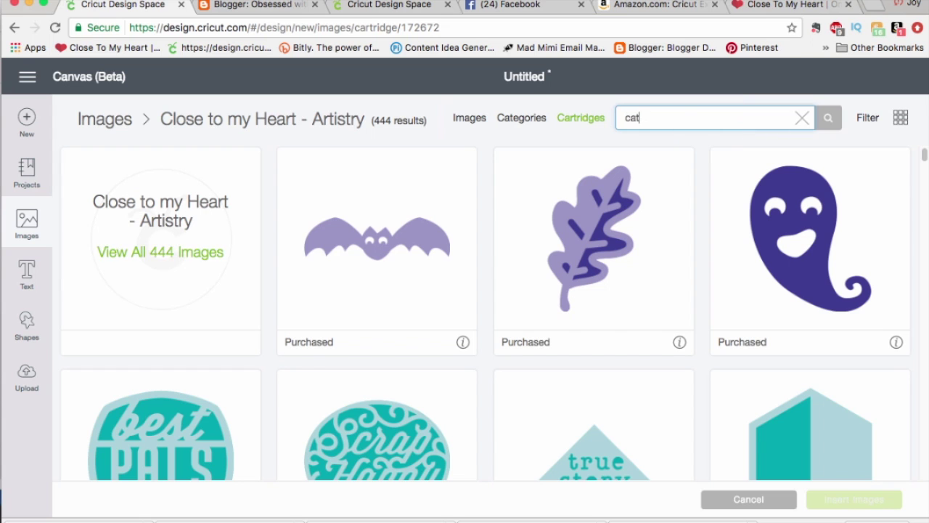
pyautogui.write('at')
pyautogui.press('Return')
pyautogui.click(596, 232)
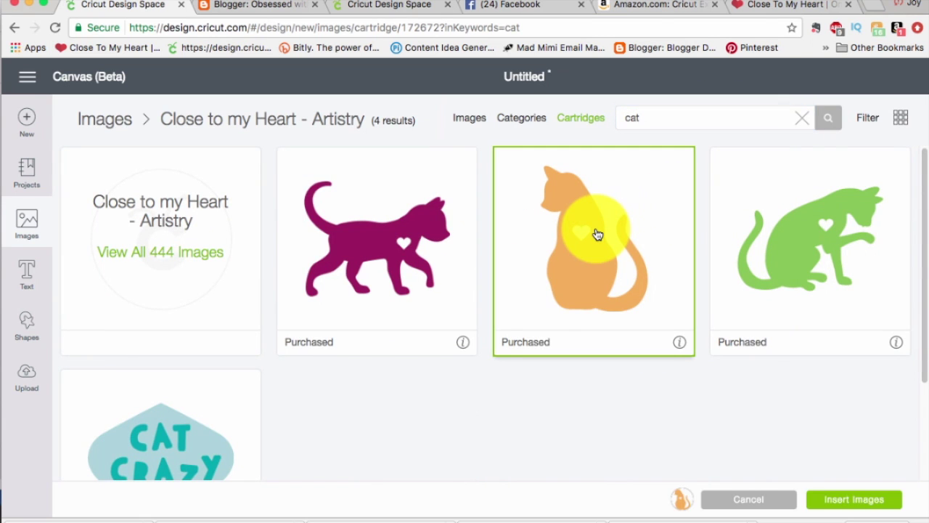
# - Insert the orange cat, set its height to 4.25 inches, and flip it horizontally
pyautogui.click(827, 500)
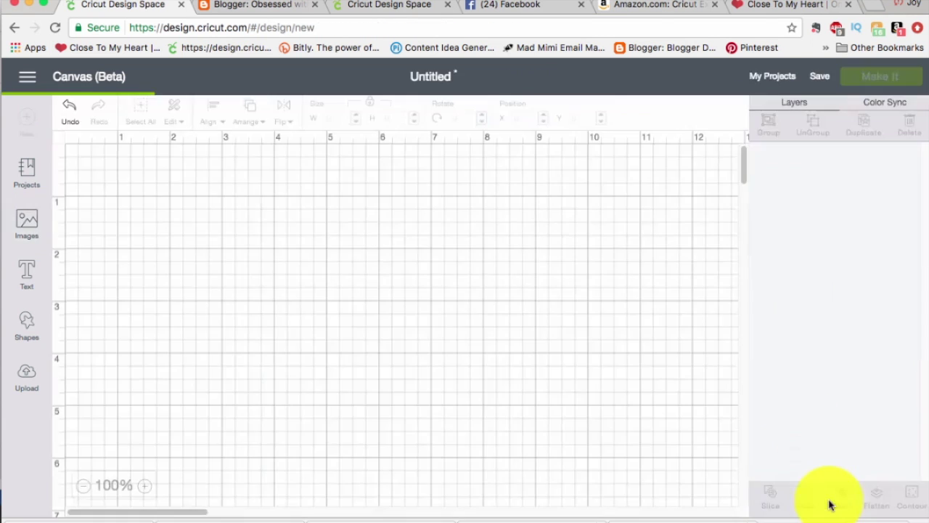
pyautogui.moveTo(188, 310); pyautogui.dragTo(320, 313)
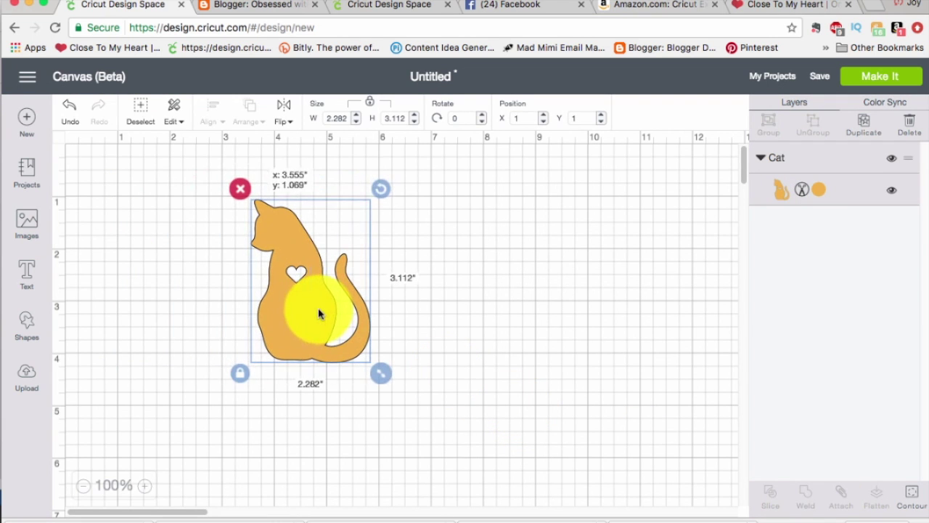
pyautogui.click(393, 118)
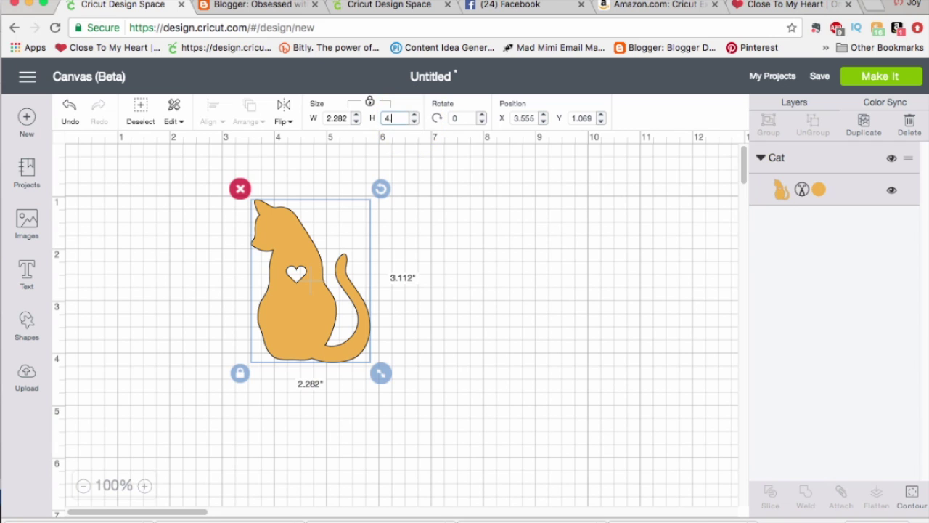
pyautogui.write('4.25')
pyautogui.press('Return')
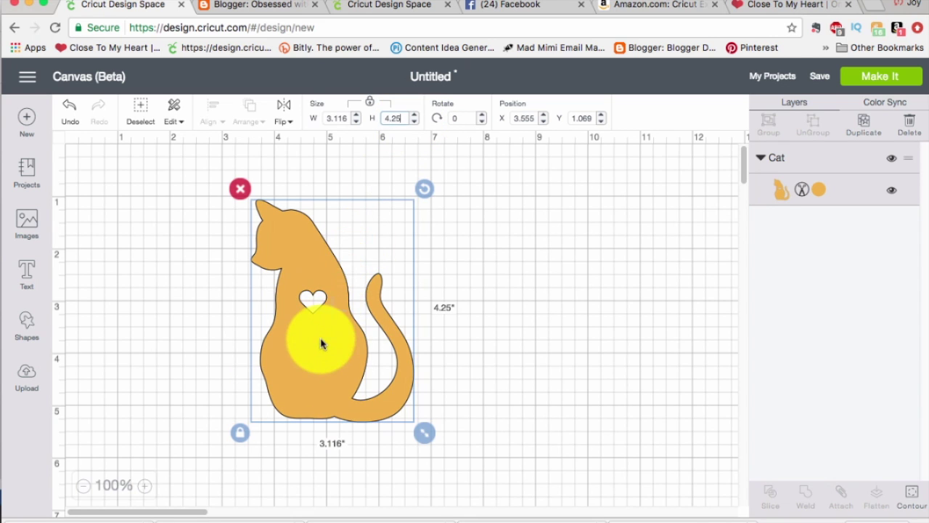
pyautogui.moveTo(323, 345); pyautogui.dragTo(410, 346)
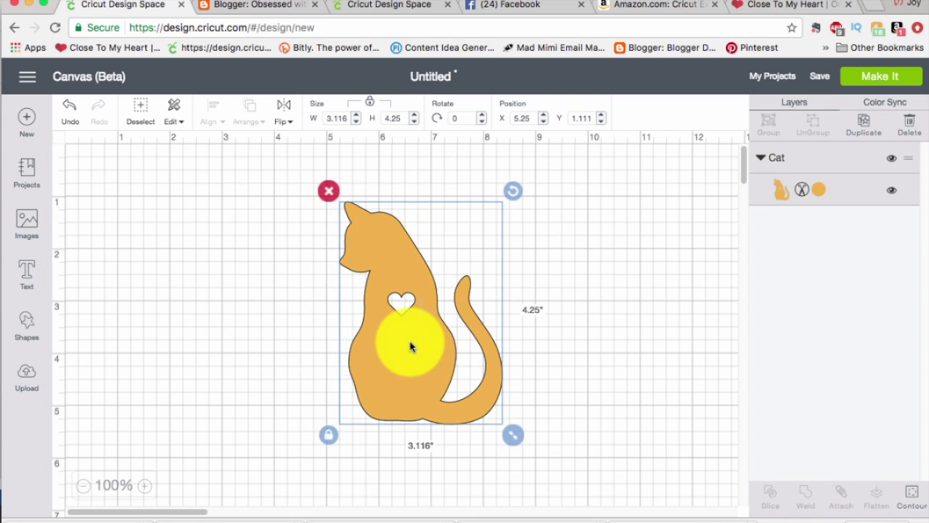
pyautogui.click(285, 109)
pyautogui.click(276, 144)
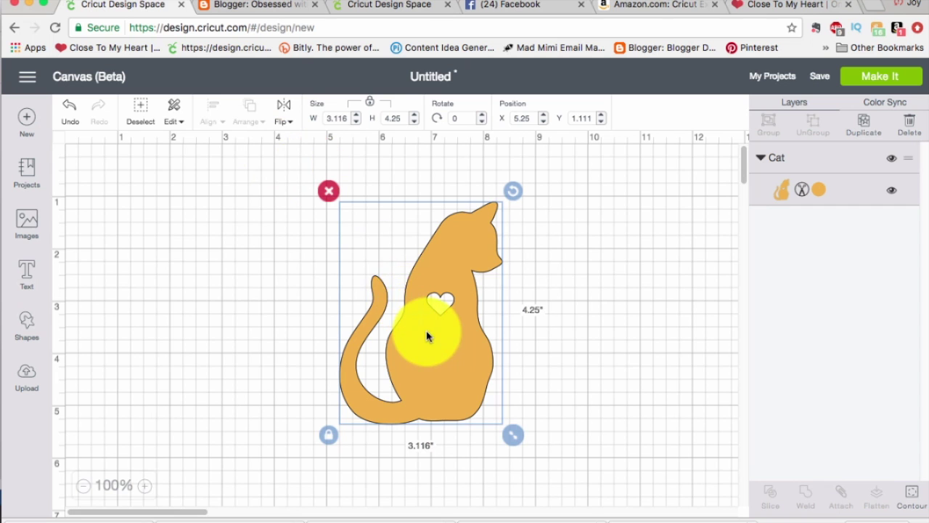
pyautogui.moveTo(414, 339); pyautogui.dragTo(490, 327)
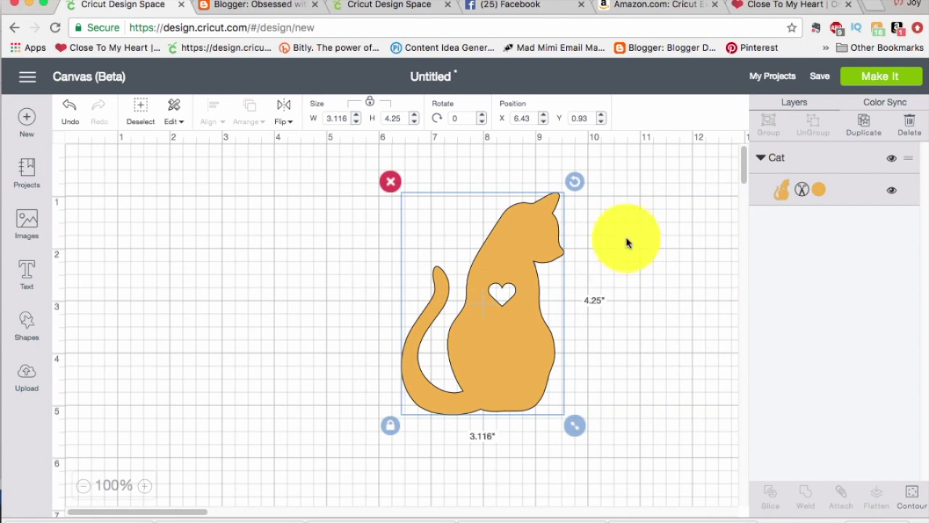
# - Duplicate the cat, place the copy to the right, and zoom the canvas to 75%
pyautogui.click(864, 124)
pyautogui.moveTo(579, 395); pyautogui.dragTo(774, 378)
pyautogui.moveTo(712, 387); pyautogui.dragTo(715, 520)
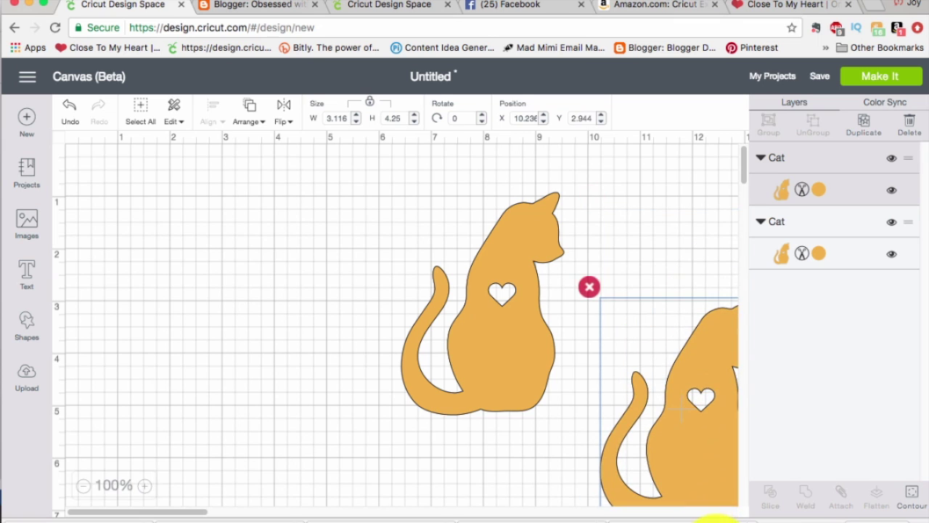
pyautogui.click(84, 490)
pyautogui.moveTo(539, 373); pyautogui.dragTo(723, 392)
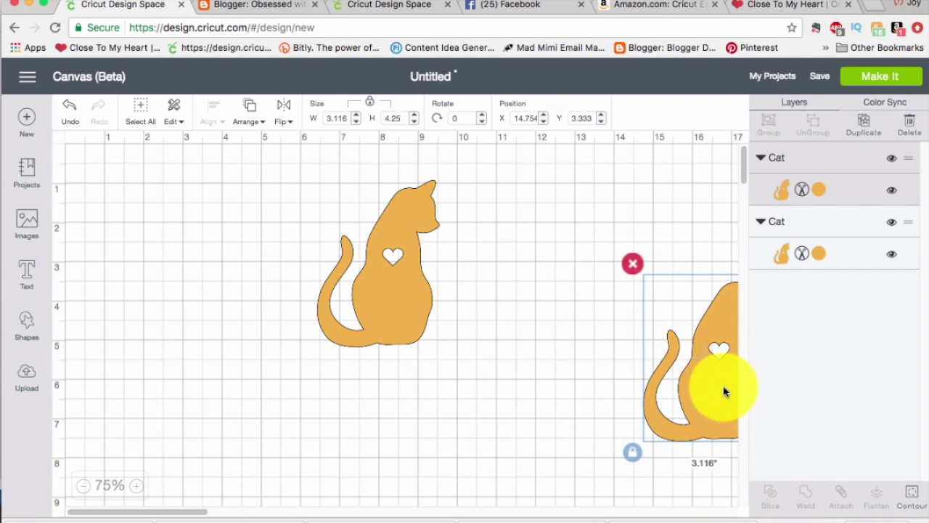
pyautogui.moveTo(414, 307); pyautogui.dragTo(612, 442)
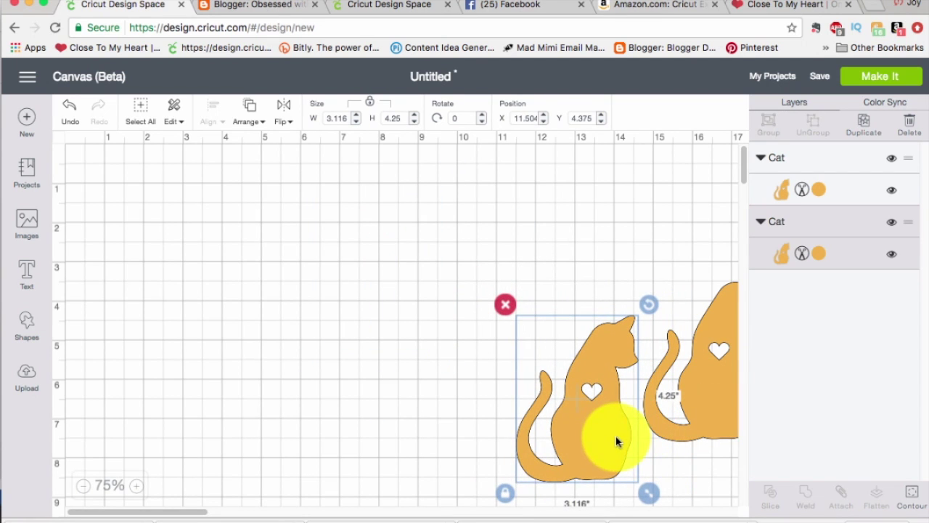
pyautogui.click(25, 324)
# - Add a square and colour it pale yellow Honeysuckle
pyautogui.click(85, 278)
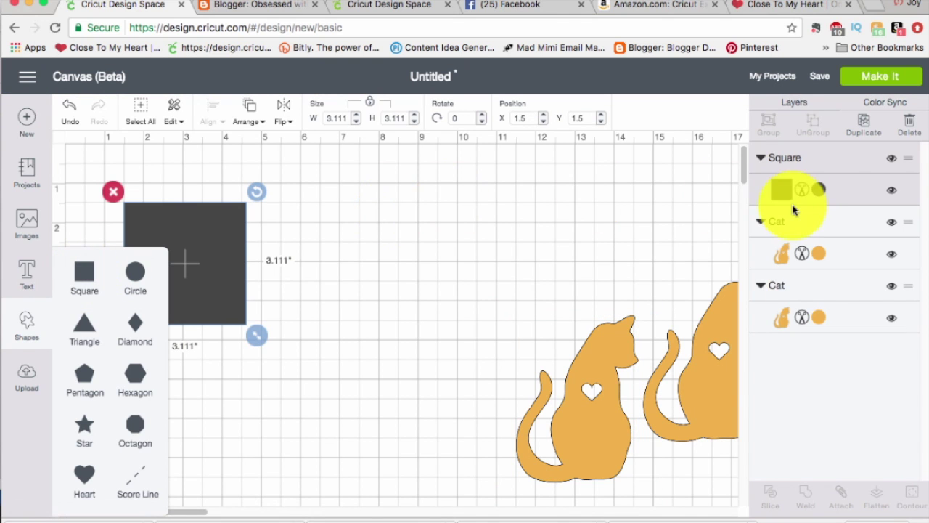
pyautogui.click(782, 187)
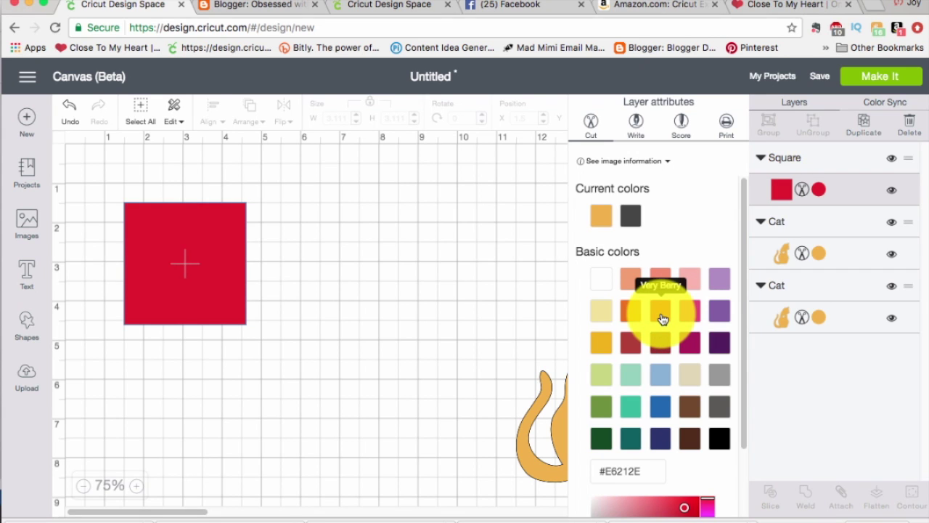
pyautogui.click(599, 312)
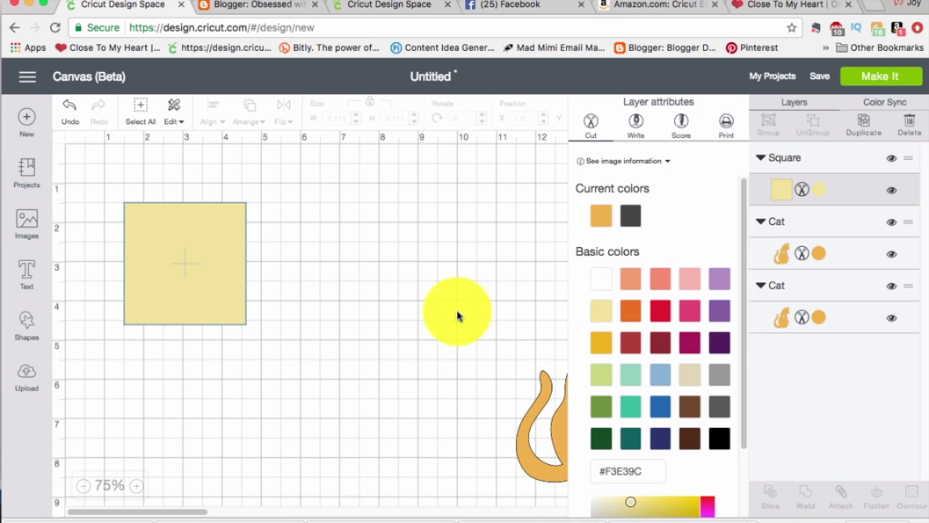
pyautogui.click(407, 315)
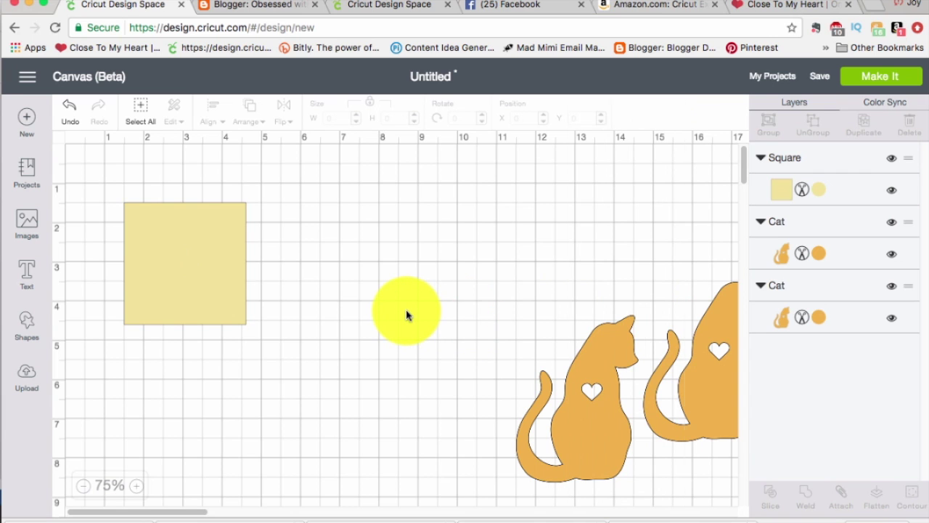
pyautogui.click(209, 272)
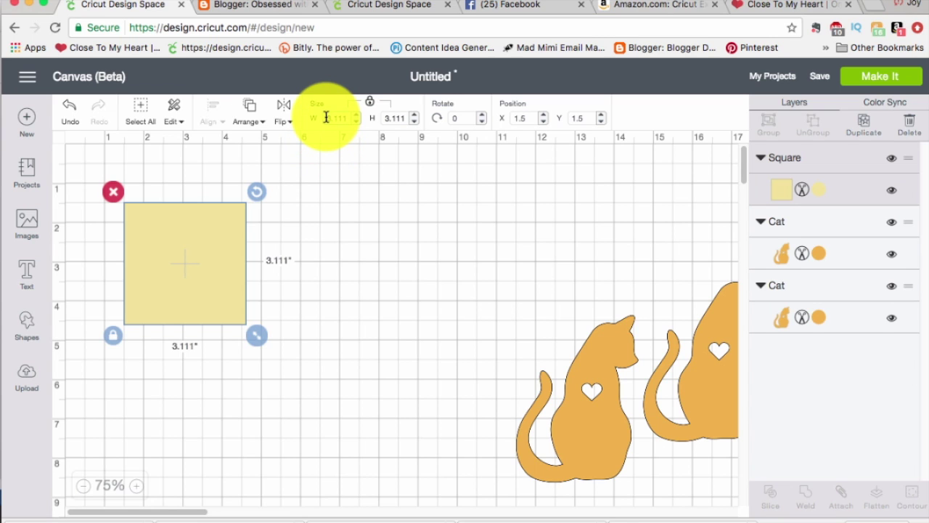
# - Unlock proportions and resize the square to 10 inches wide by 4.25 inches high
pyautogui.moveTo(325, 117); pyautogui.dragTo(348, 118)
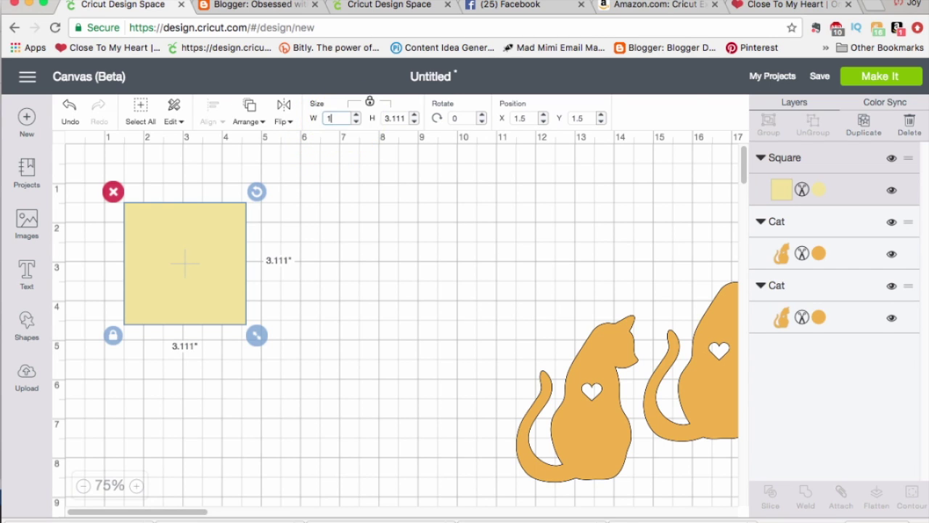
pyautogui.write('10')
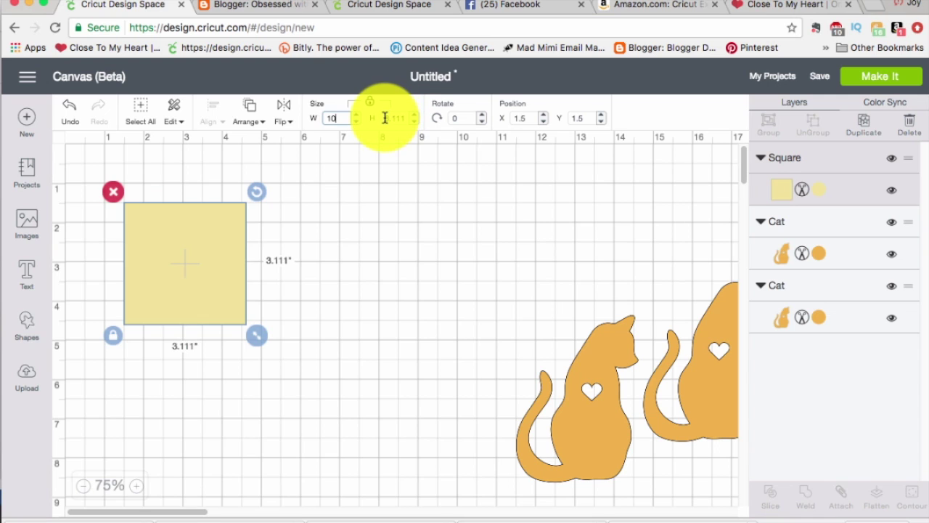
pyautogui.press('Return')
pyautogui.click(368, 103)
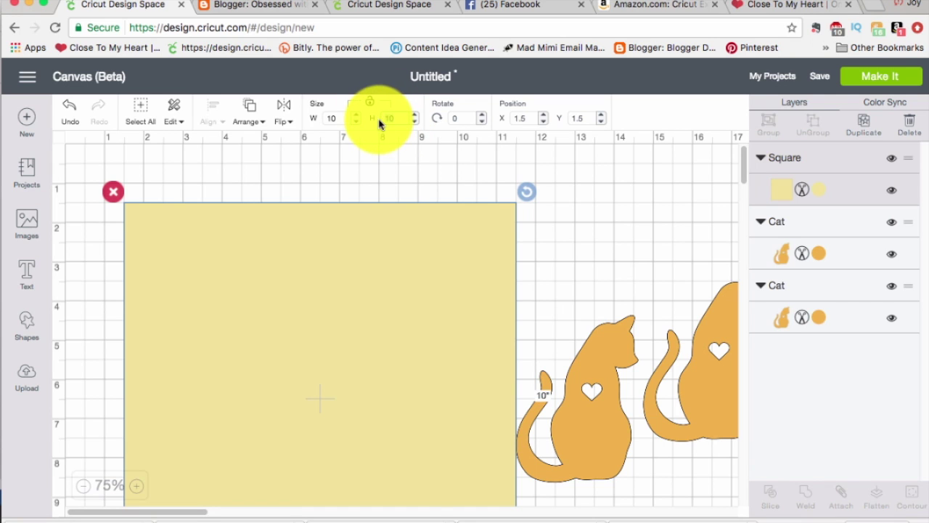
pyautogui.doubleClick(379, 124)
pyautogui.write('4.25')
pyautogui.press('Return')
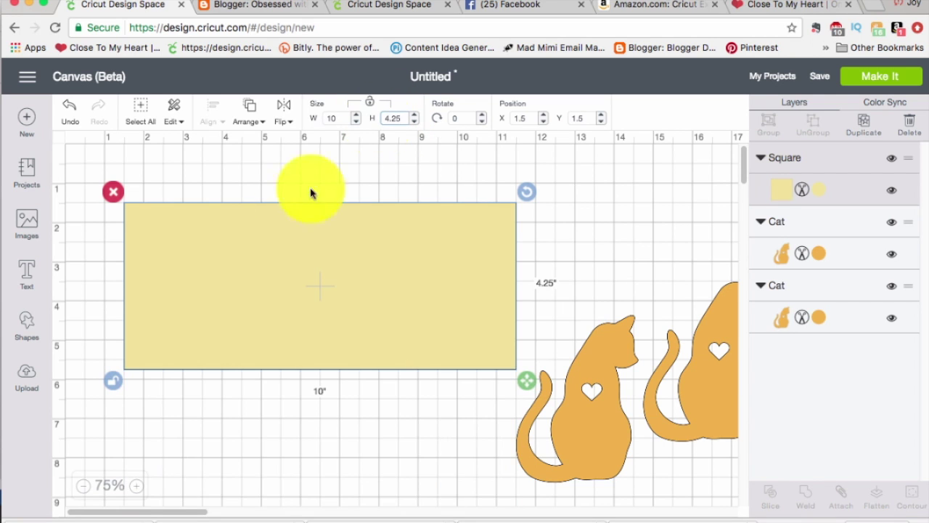
# - Position the yellow rectangle at X 1, Y 1
pyautogui.doubleClick(508, 117)
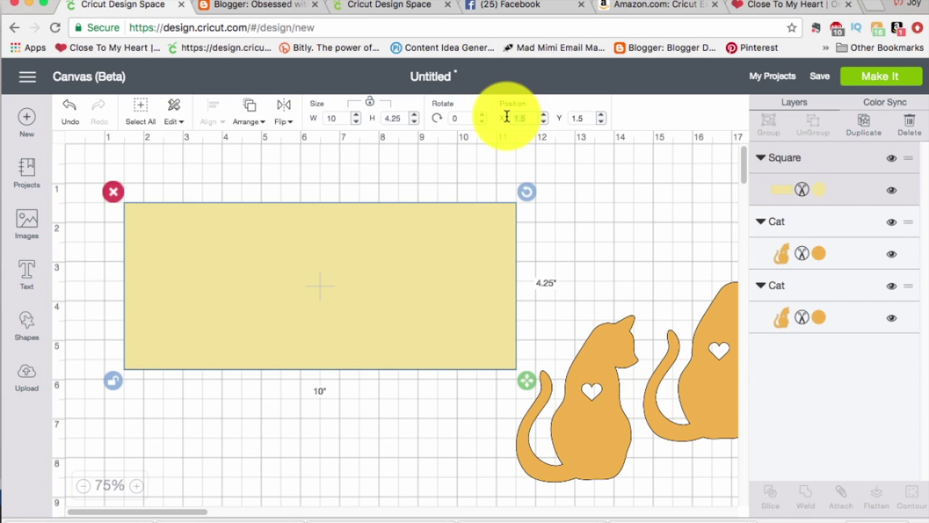
pyautogui.write('1')
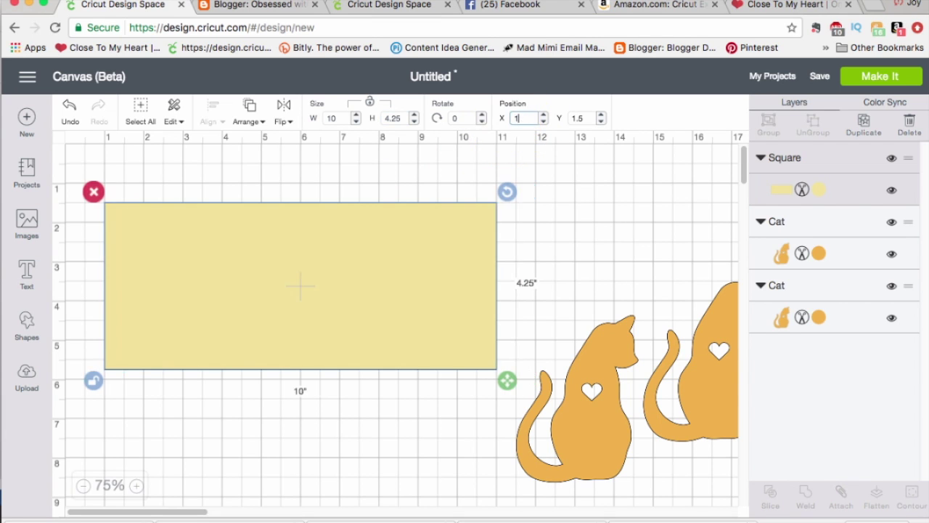
pyautogui.doubleClick(584, 118)
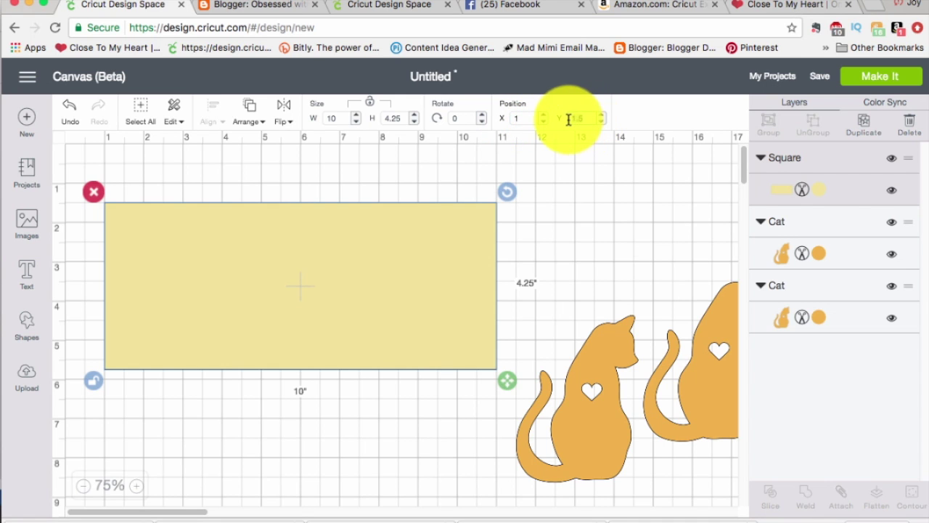
pyautogui.write('1')
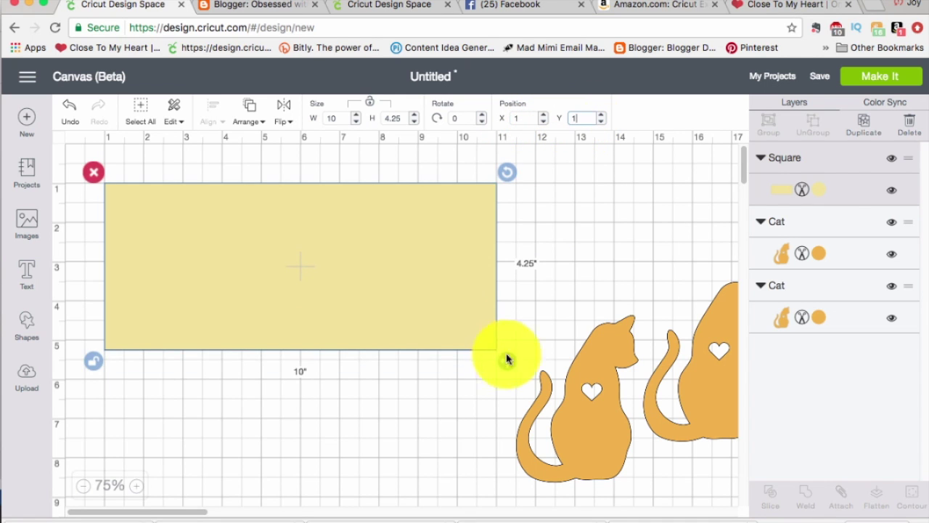
pyautogui.click(578, 411)
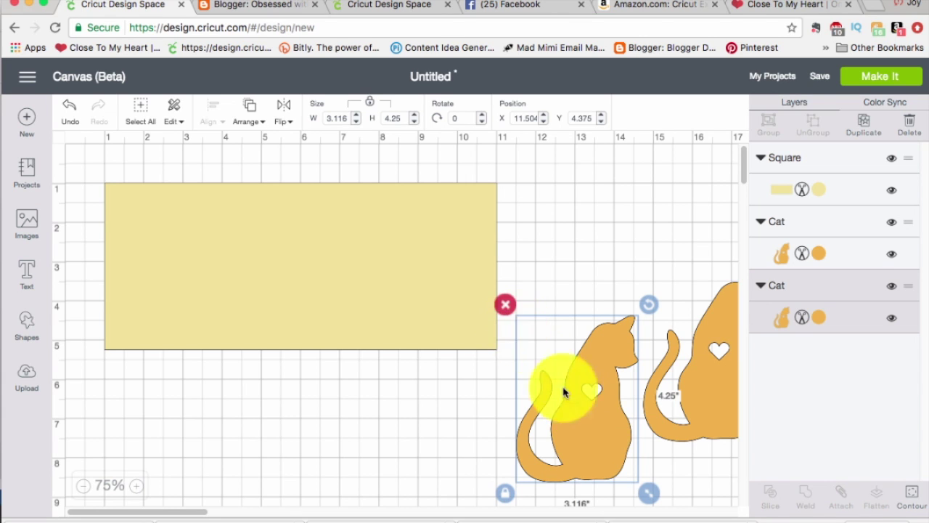
# - Bring the left orange cat in front of the rectangle and place it over its right end
pyautogui.moveTo(579, 420); pyautogui.dragTo(554, 407)
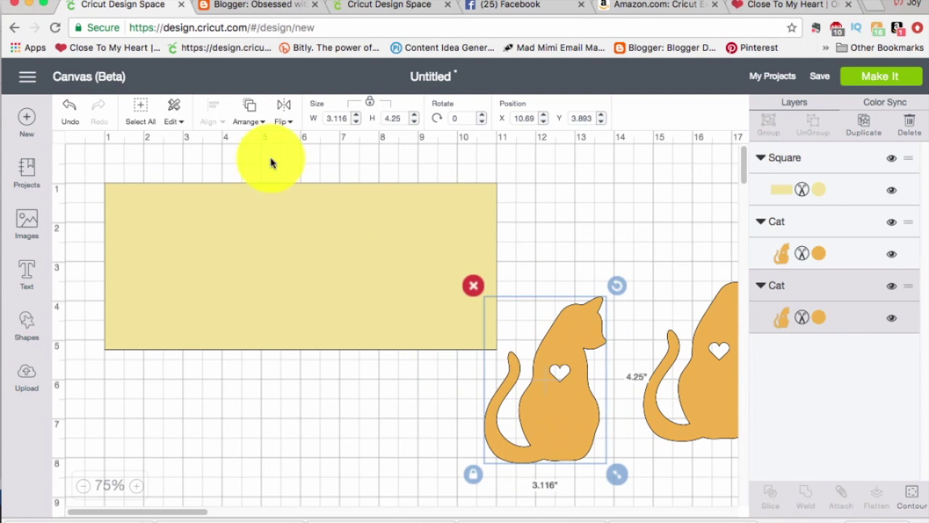
pyautogui.click(251, 113)
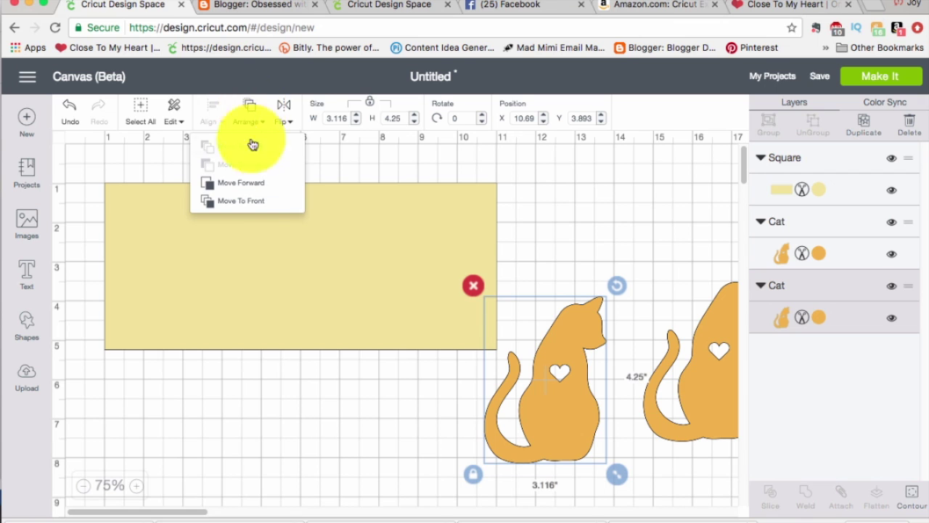
pyautogui.click(258, 184)
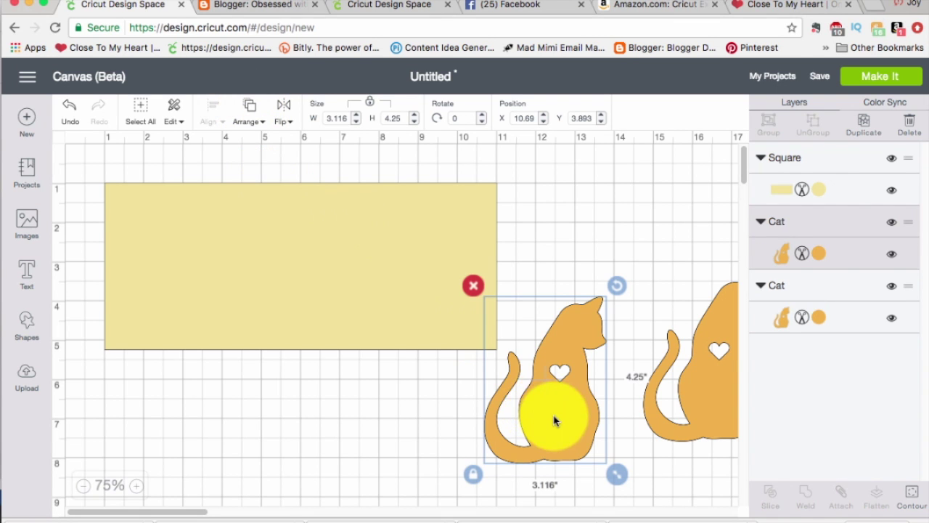
pyautogui.moveTo(548, 414); pyautogui.dragTo(556, 385)
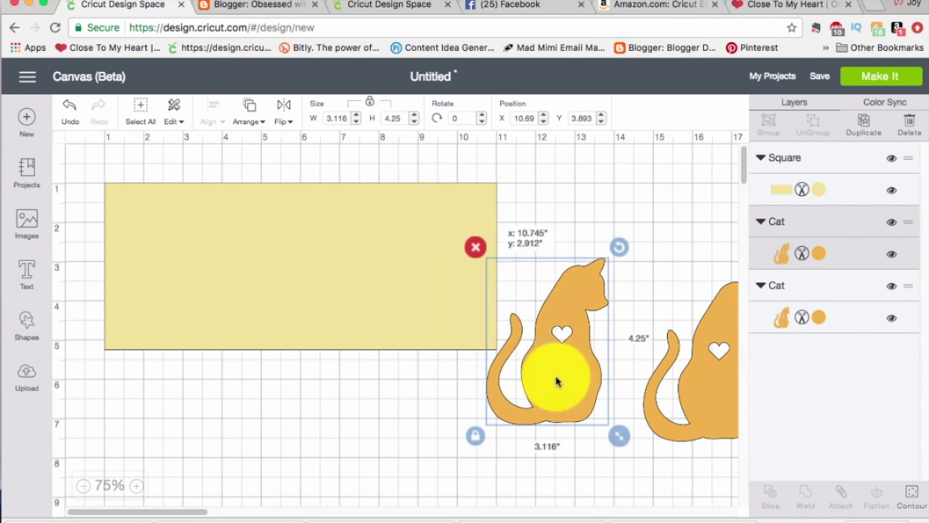
pyautogui.click(248, 120)
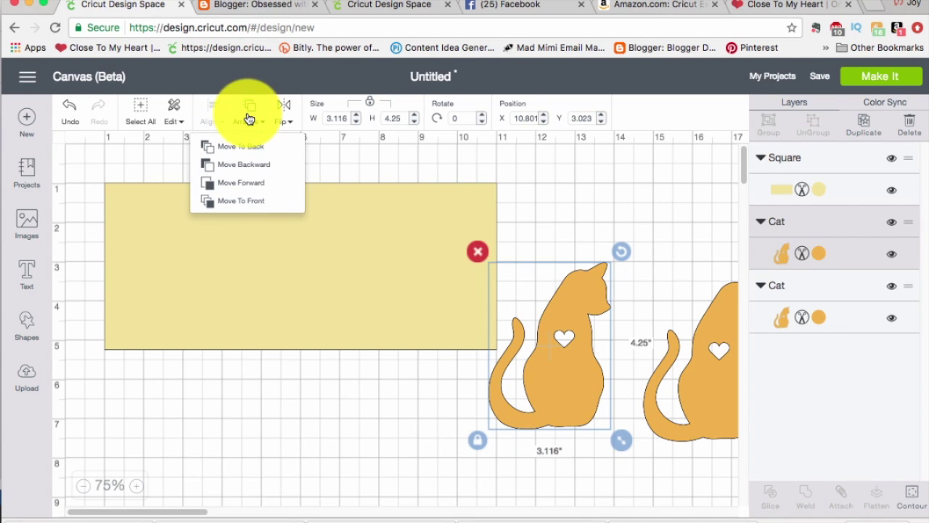
pyautogui.click(254, 206)
pyautogui.moveTo(562, 395); pyautogui.dragTo(497, 327)
# - Fine-tune the cat to X 8.727, Y 0.949 and select both the rectangle and cat
pyautogui.click(549, 150)
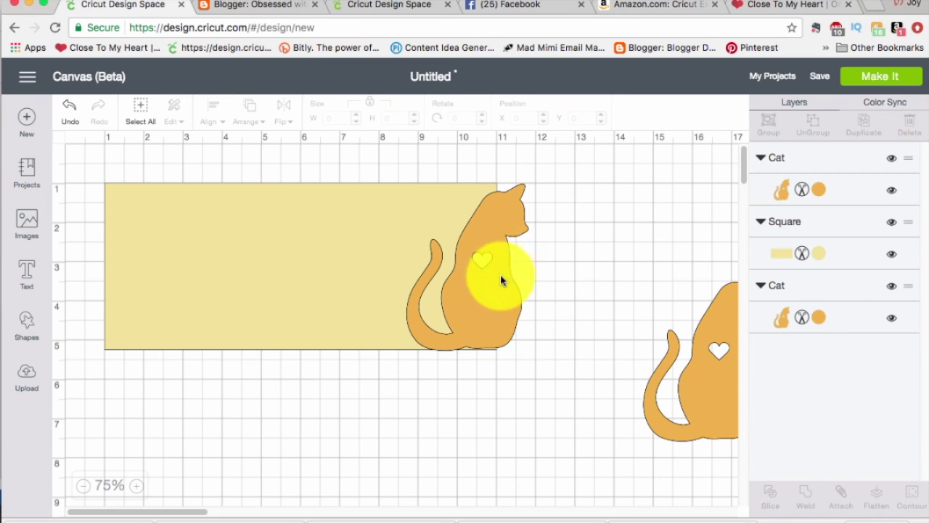
pyautogui.moveTo(500, 275)
pyautogui.mouseDown()
pyautogui.moveTo(508, 294)
pyautogui.moveTo(499, 292)
pyautogui.mouseUp()
pyautogui.click(612, 239)
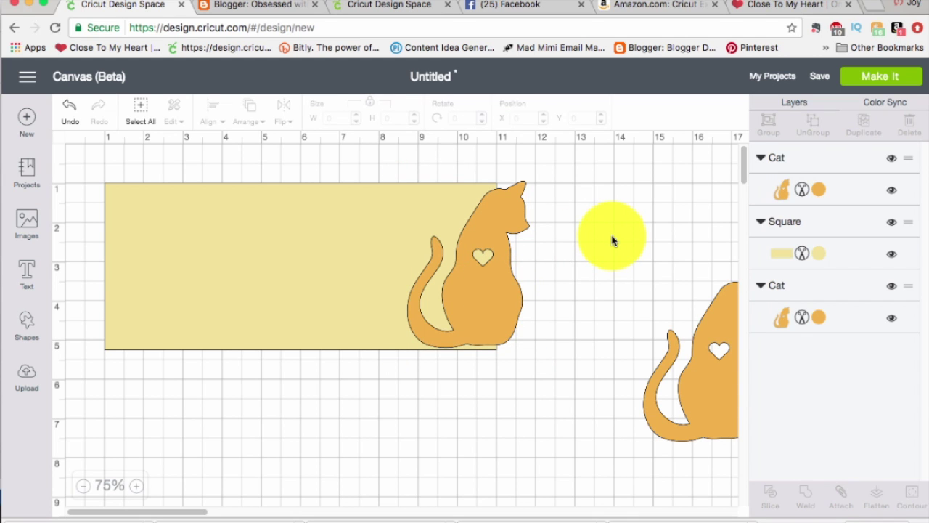
pyautogui.click(504, 313)
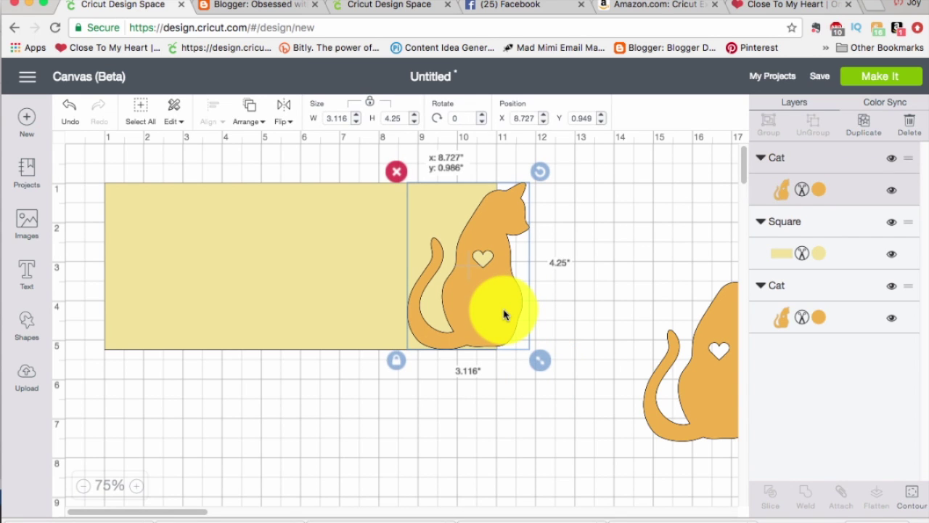
pyautogui.click(471, 453)
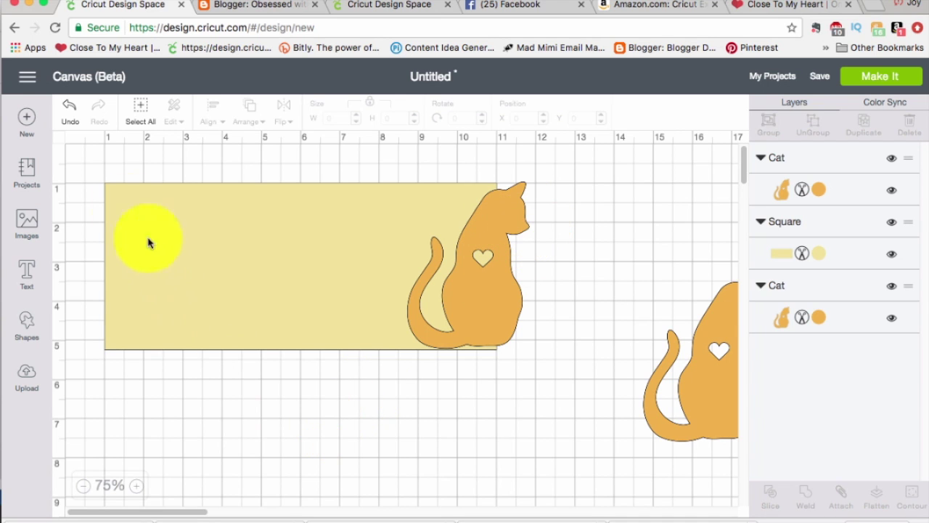
pyautogui.moveTo(91, 158); pyautogui.dragTo(559, 377)
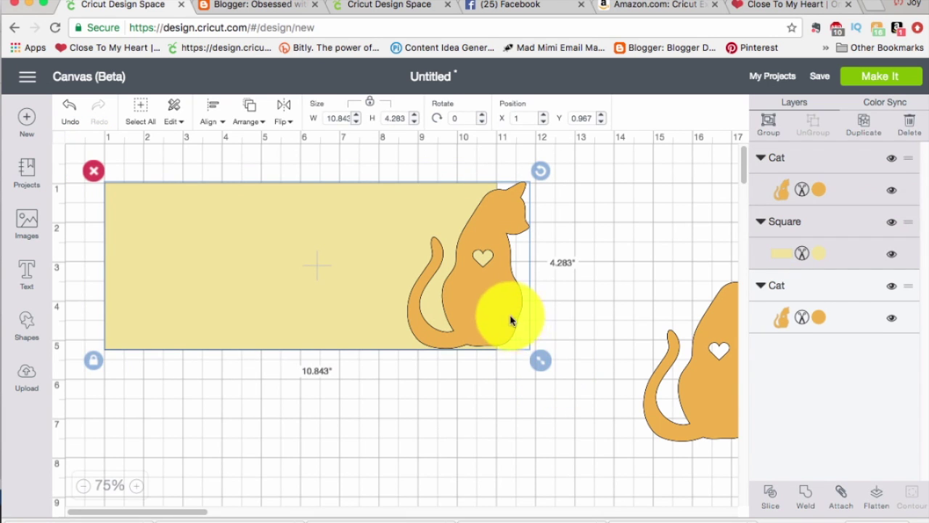
# - Weld the rectangle and overlapping cat, then bring the separate orange cat to front beside the card
pyautogui.click(805, 499)
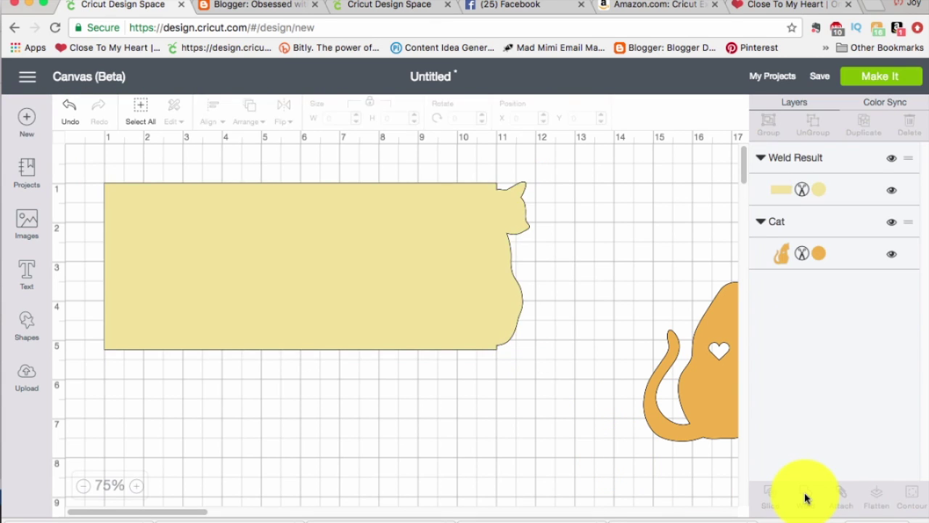
pyautogui.click(714, 427)
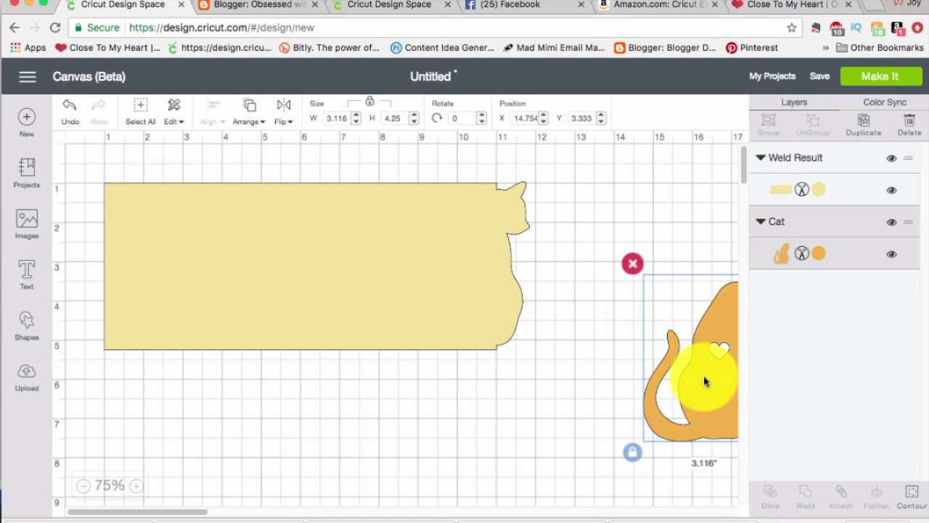
pyautogui.moveTo(705, 380); pyautogui.dragTo(589, 383)
pyautogui.click(249, 109)
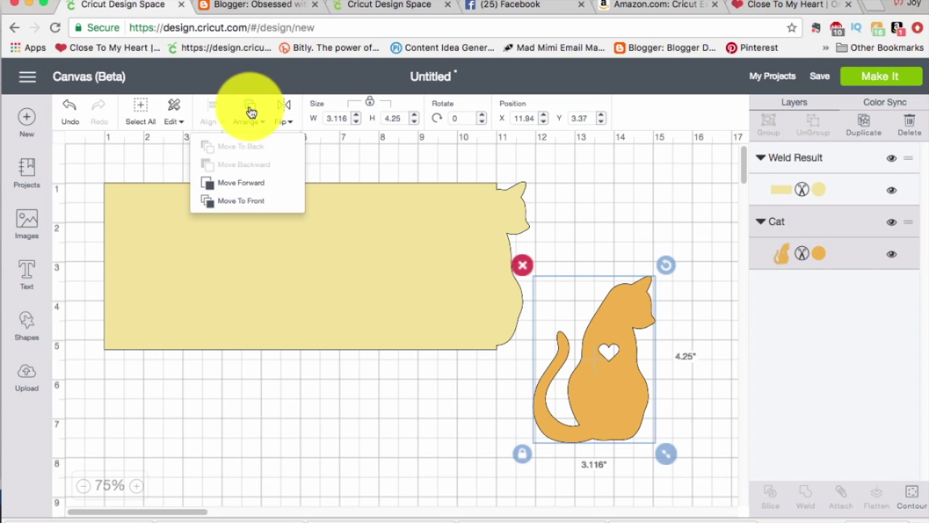
pyautogui.click(249, 198)
pyautogui.moveTo(614, 397); pyautogui.dragTo(695, 411)
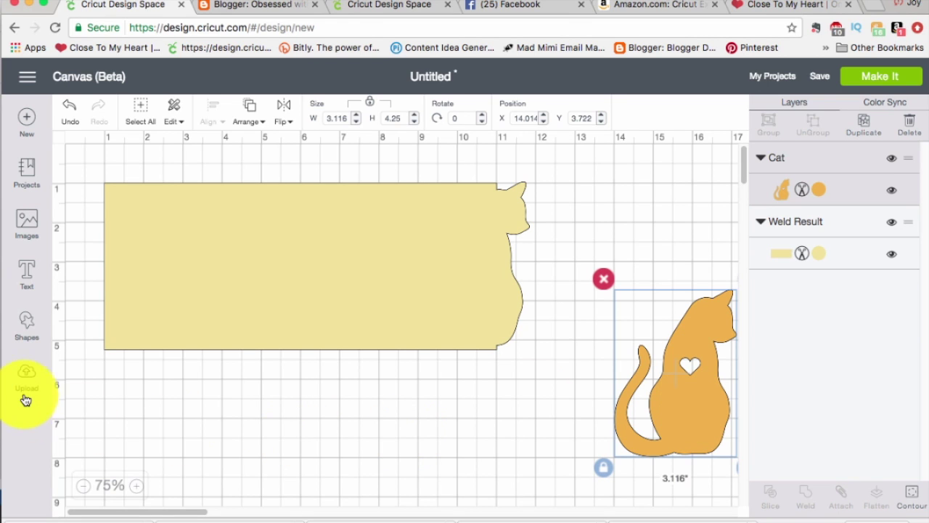
pyautogui.click(24, 324)
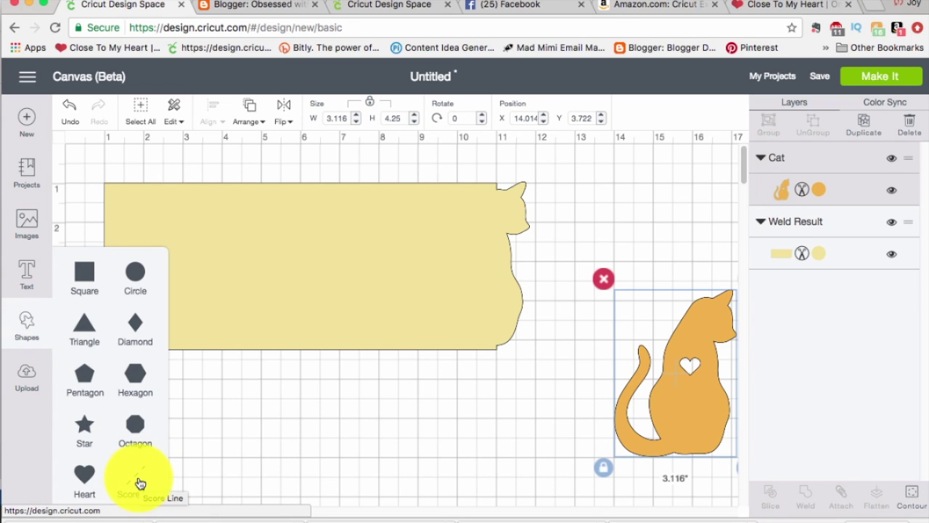
# - Add a score line 4.25 inches tall at X 6.5, Y 1 across the card
pyautogui.click(140, 483)
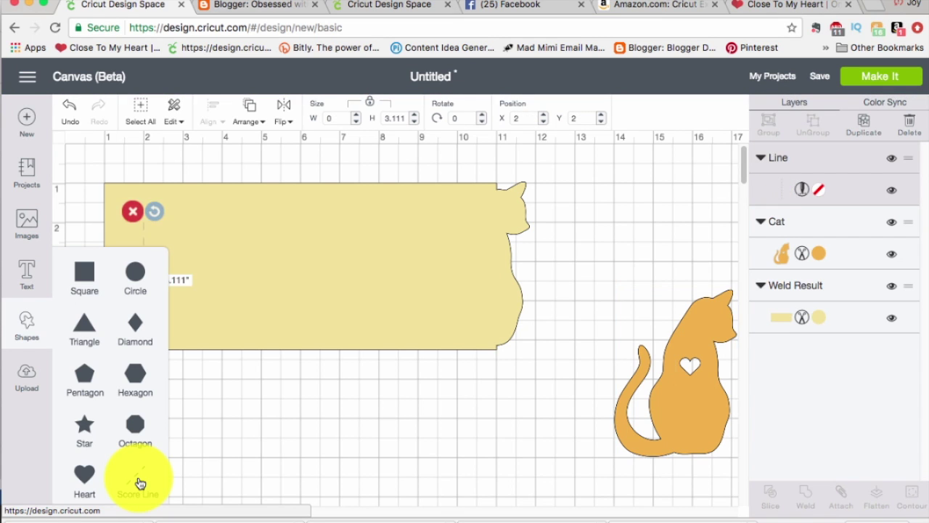
pyautogui.click(250, 403)
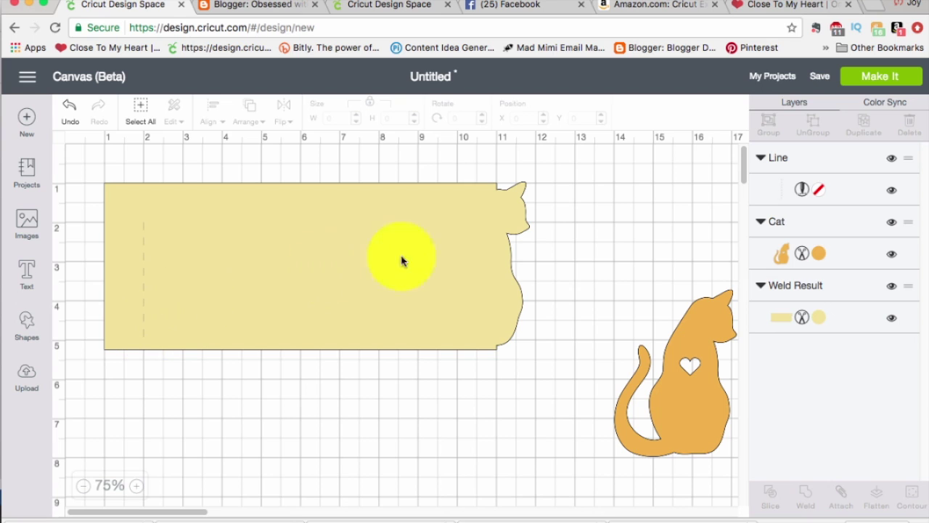
pyautogui.click(763, 196)
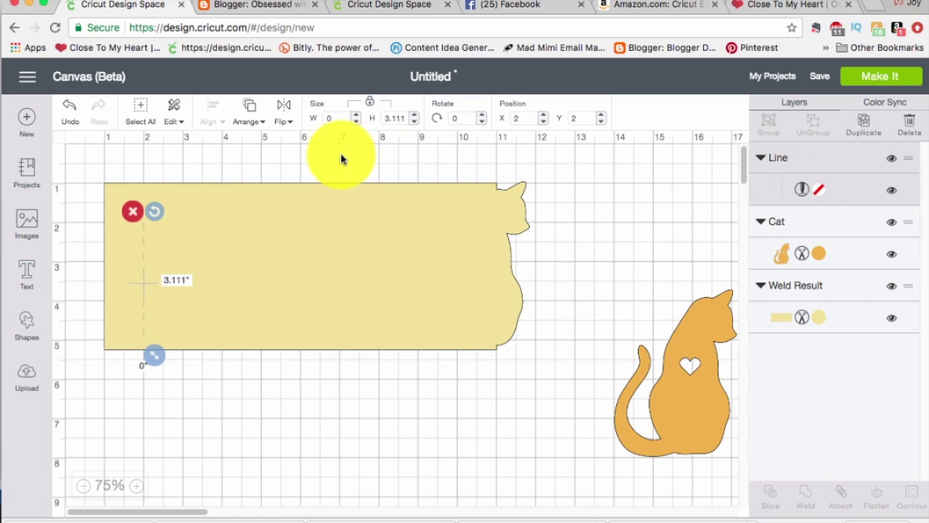
pyautogui.doubleClick(398, 118)
pyautogui.write('4')
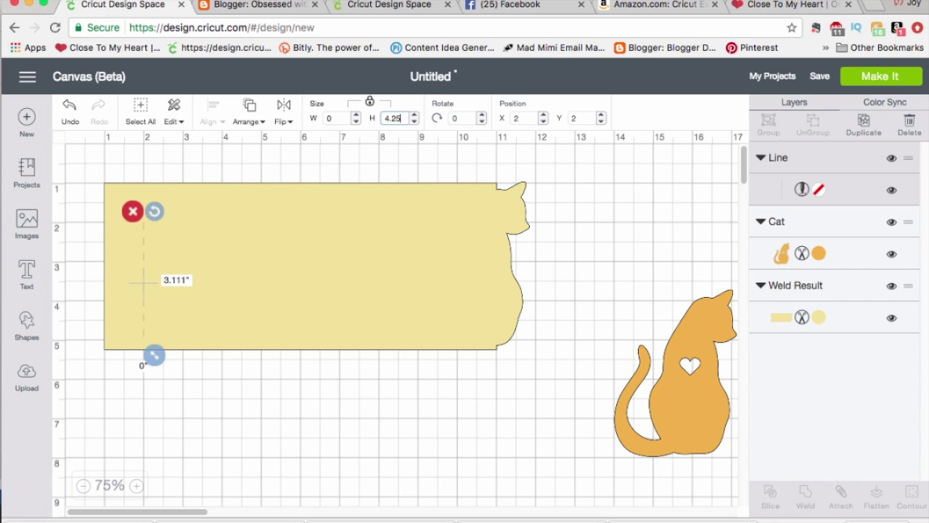
pyautogui.write('.25')
pyautogui.press('Return')
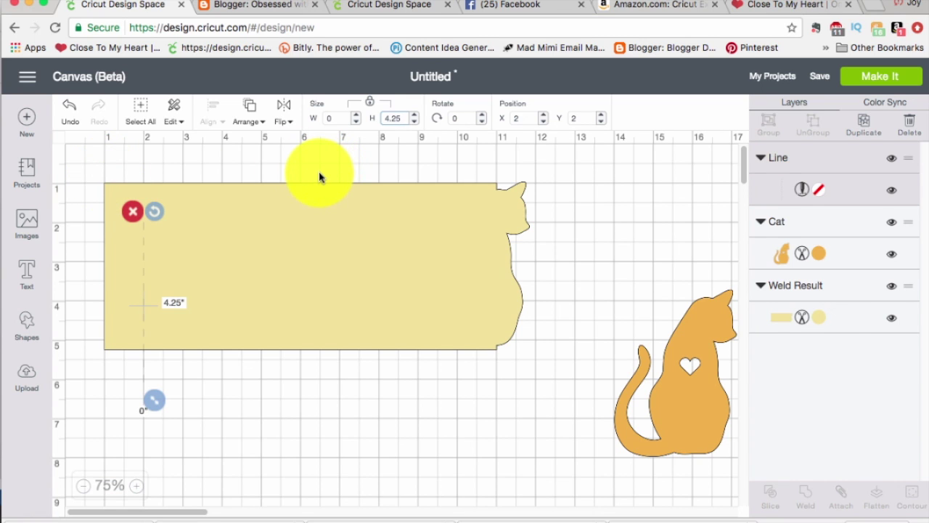
pyautogui.click(521, 118)
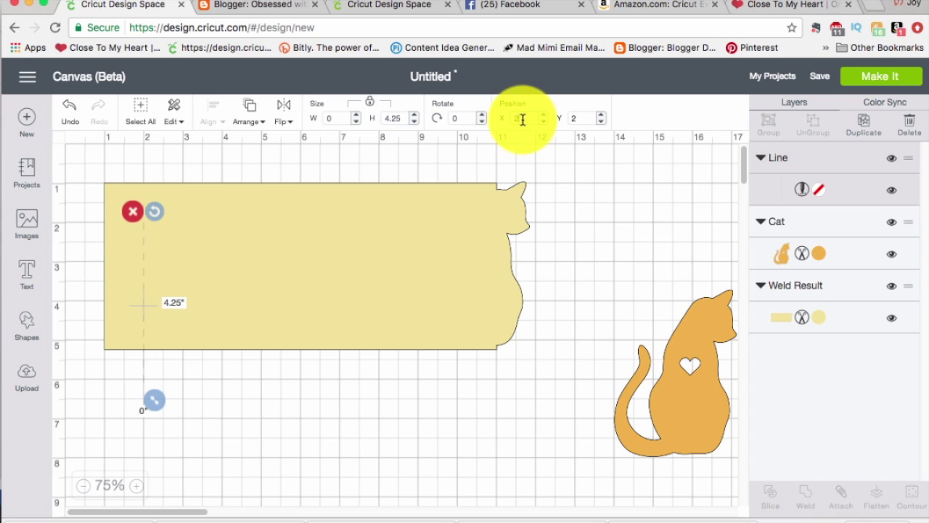
pyautogui.write('6.5')
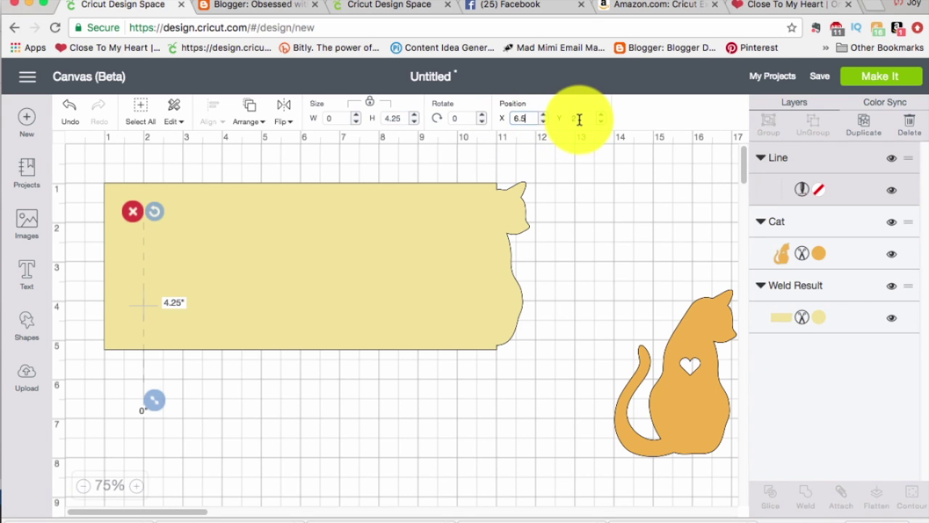
pyautogui.click(571, 118)
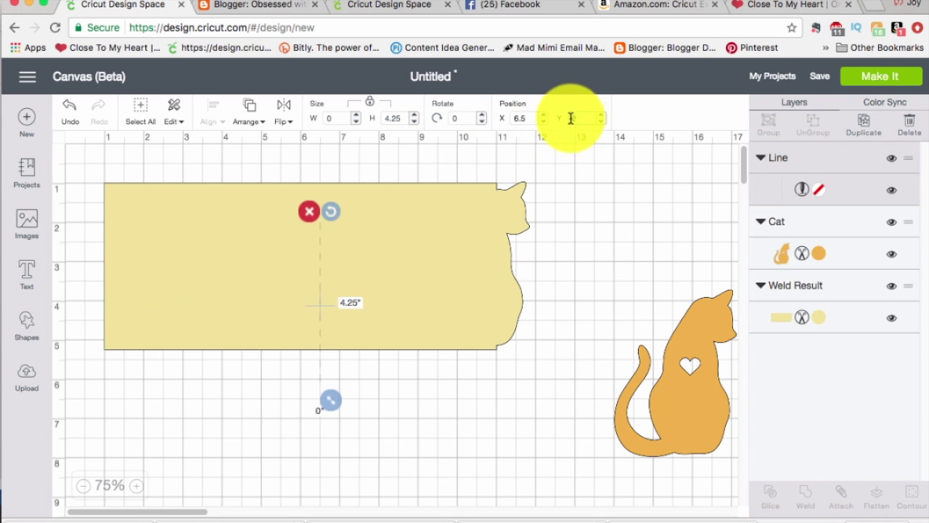
pyautogui.write('1')
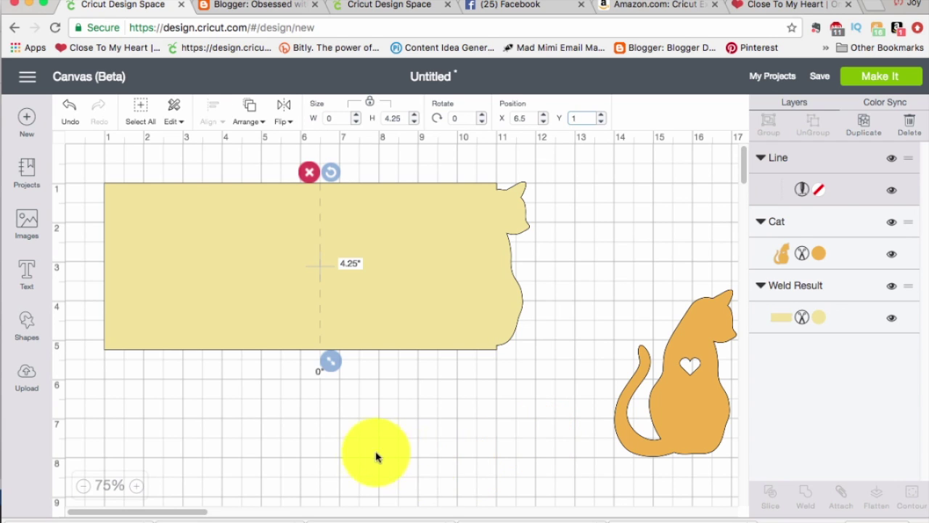
pyautogui.click(370, 455)
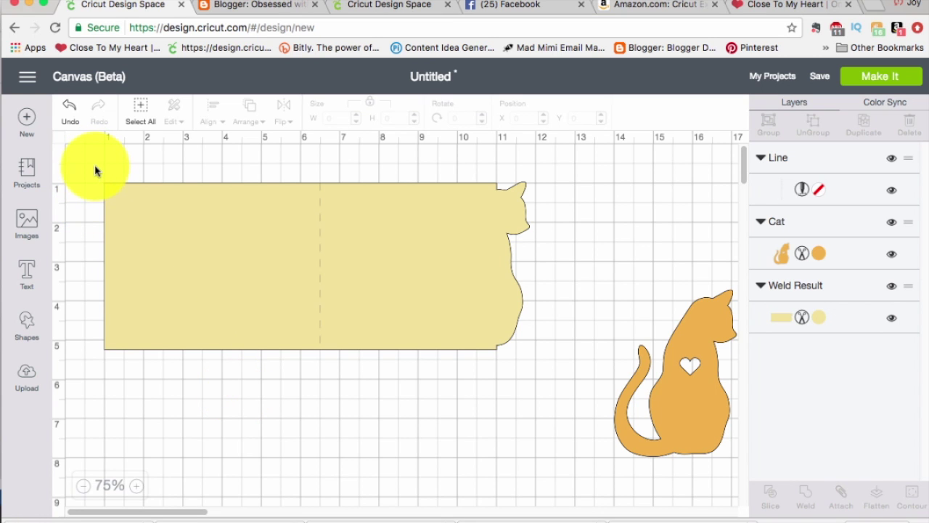
# - Attach the score line to the yellow cat card
pyautogui.moveTo(95, 167)
pyautogui.mouseDown()
pyautogui.moveTo(268, 326)
pyautogui.moveTo(442, 365)
pyautogui.moveTo(552, 368)
pyautogui.mouseUp()
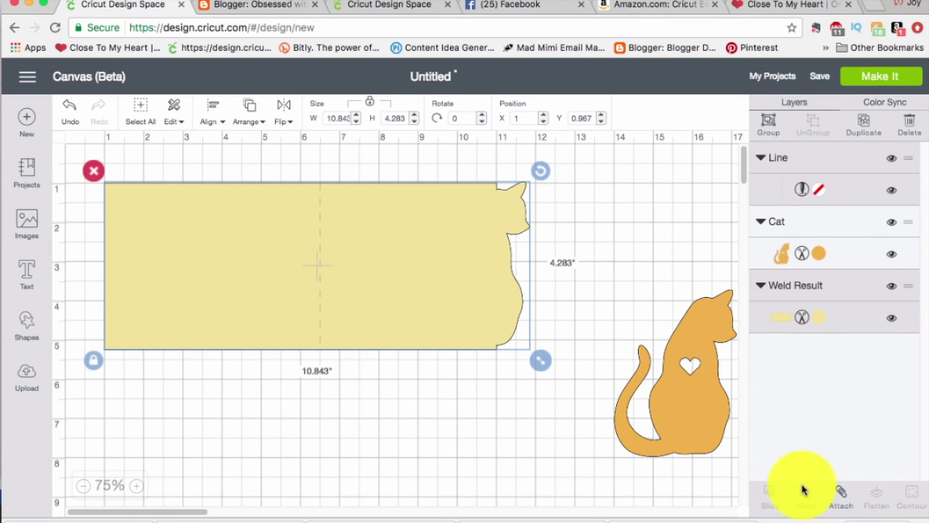
pyautogui.click(844, 497)
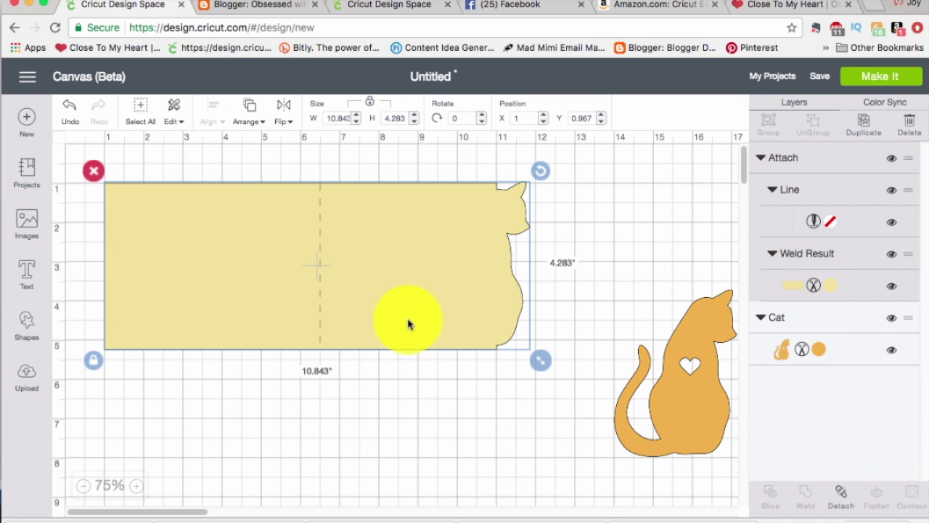
pyautogui.moveTo(409, 321)
pyautogui.mouseDown()
pyautogui.moveTo(473, 406)
pyautogui.moveTo(441, 290)
pyautogui.moveTo(416, 338)
pyautogui.moveTo(411, 315)
pyautogui.moveTo(410, 330)
pyautogui.mouseUp()
# - Bring the orange cat to front over the card's cat-shaped end, then select everything
pyautogui.click(672, 417)
pyautogui.moveTo(672, 417); pyautogui.dragTo(559, 358)
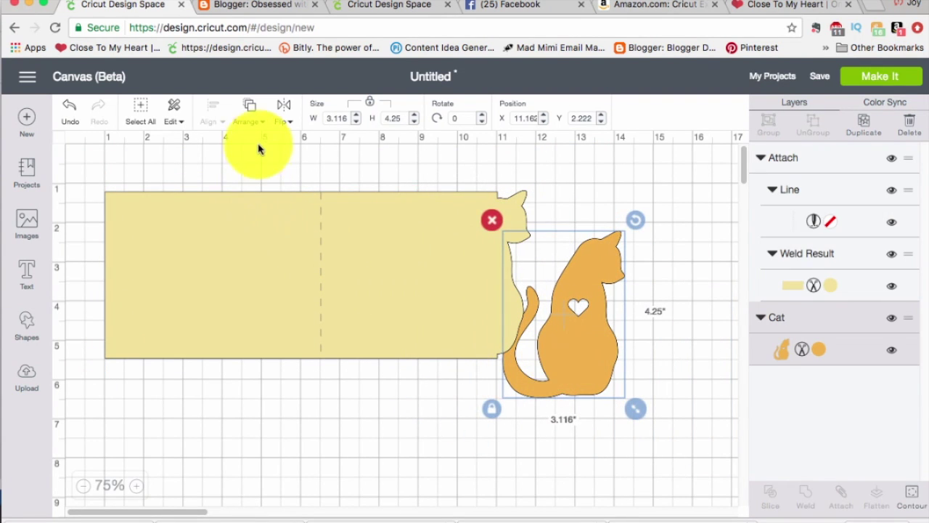
pyautogui.click(246, 116)
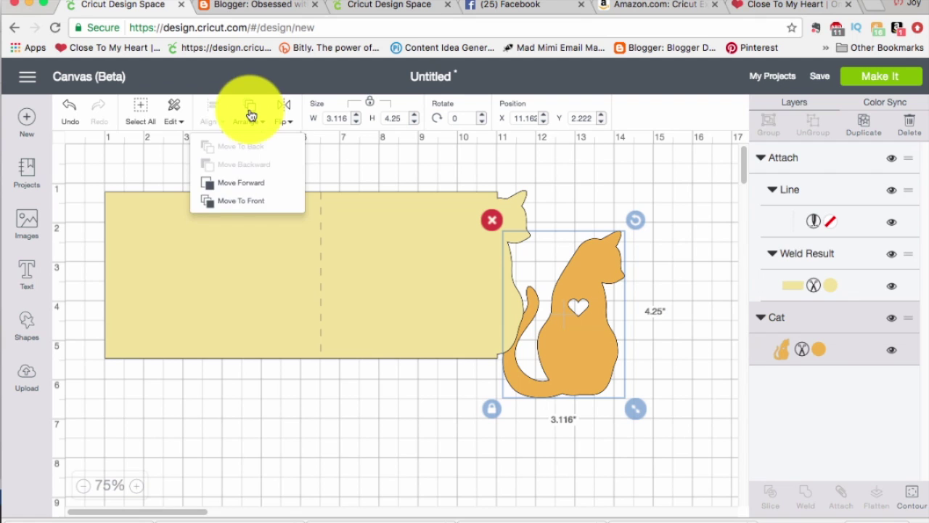
pyautogui.click(261, 202)
pyautogui.moveTo(602, 336); pyautogui.dragTo(499, 291)
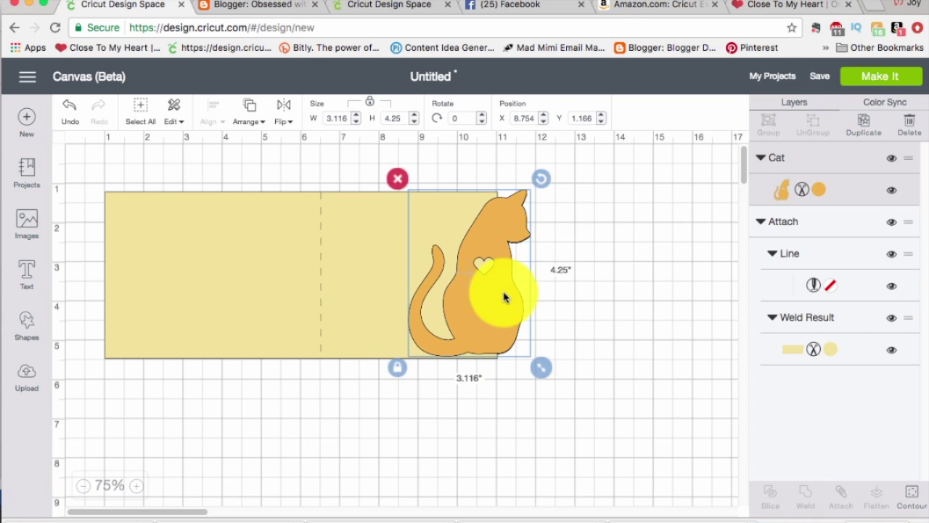
pyautogui.click(590, 308)
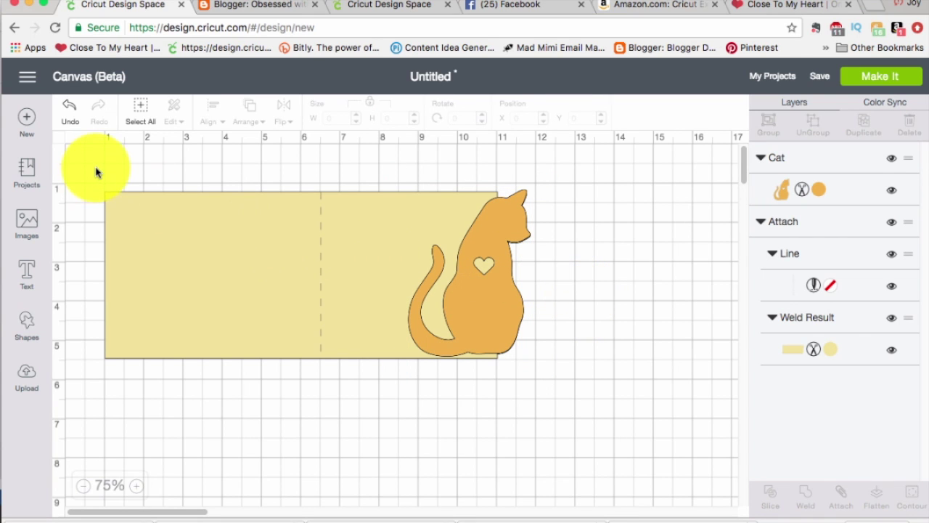
pyautogui.moveTo(95, 167); pyautogui.dragTo(550, 394)
# - Delete everything on the canvas and insert the donut image from Close to my Heart - Artistry
pyautogui.press('Delete')
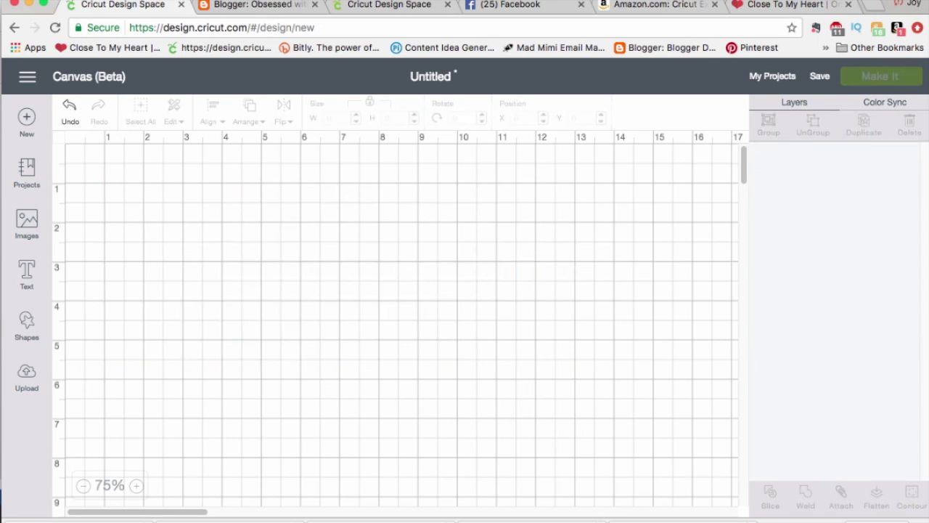
pyautogui.click(26, 223)
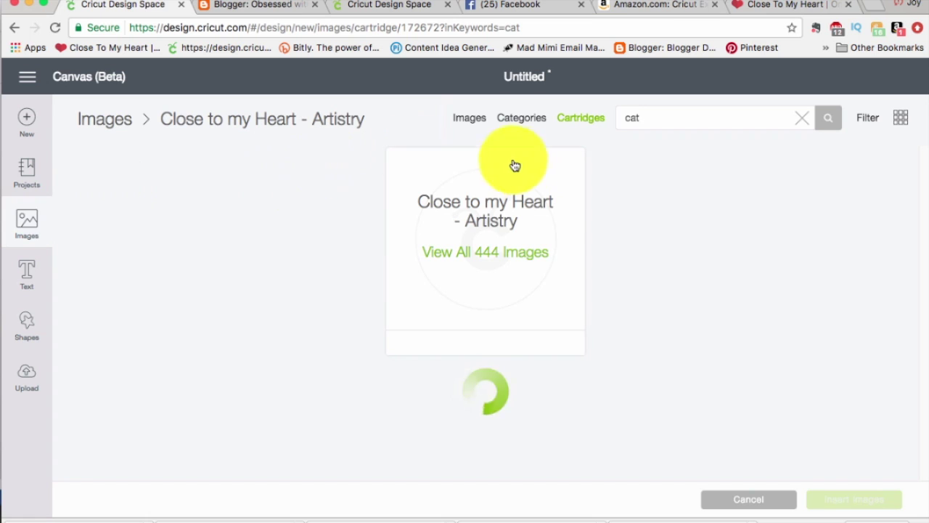
pyautogui.click(623, 118)
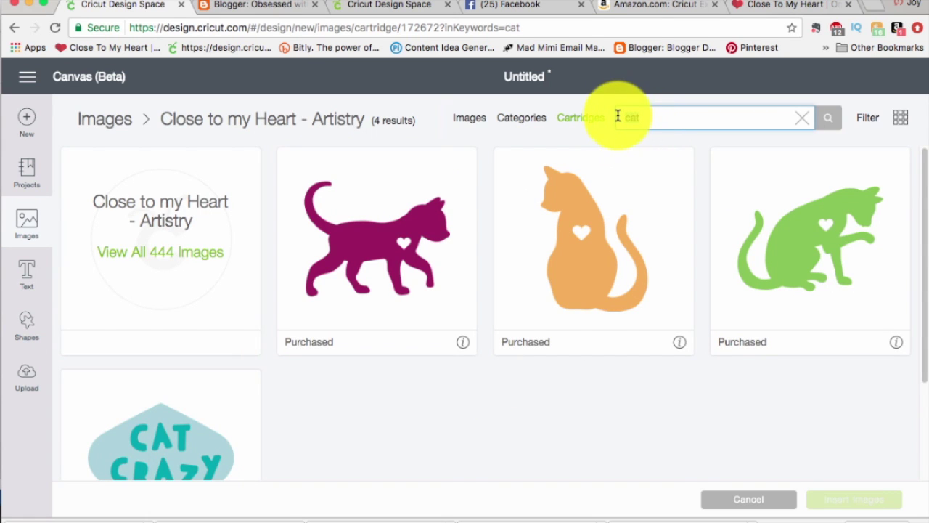
pyautogui.write('donut')
pyautogui.press('Return')
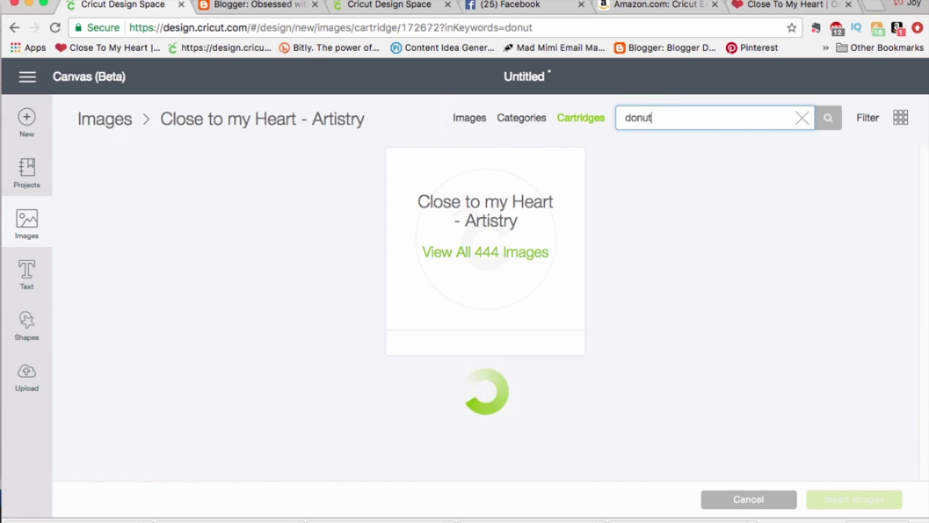
pyautogui.click(378, 210)
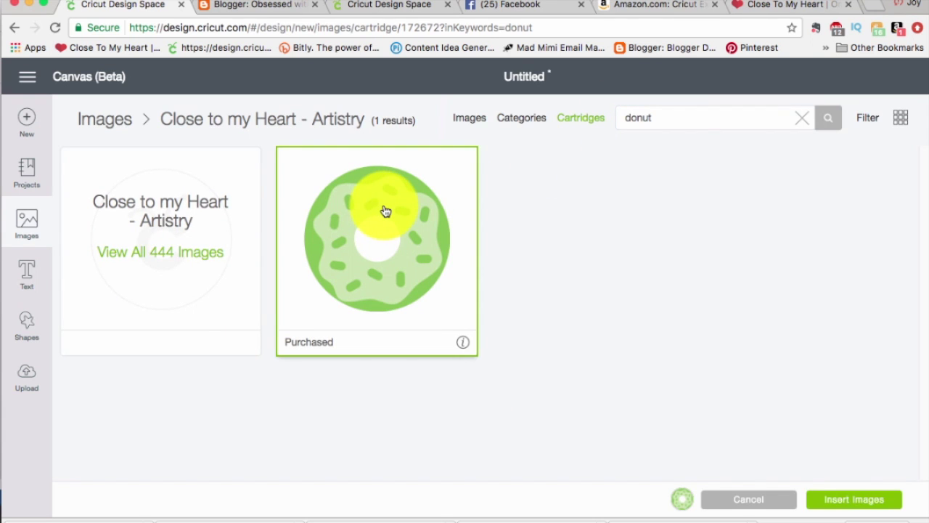
pyautogui.click(855, 500)
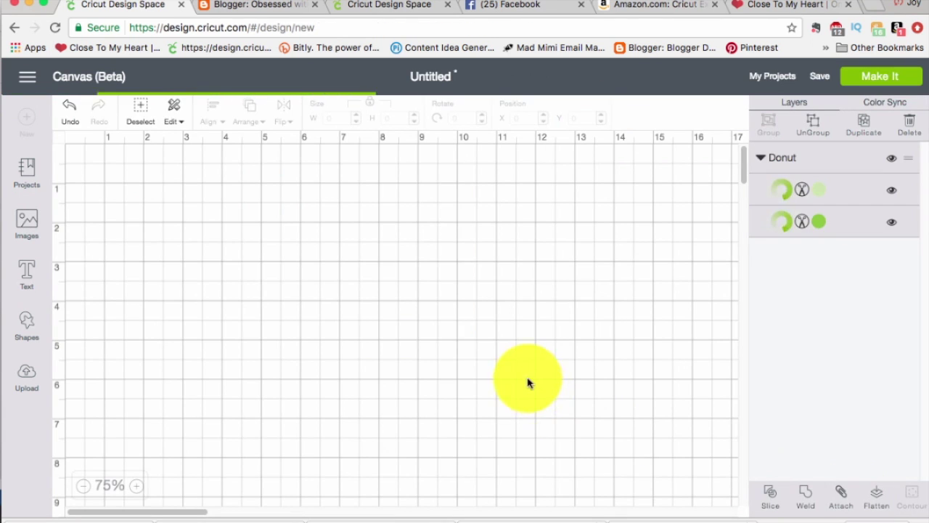
# - Resize the donut to 4 by 4 inches and place it at about X 6.63, Y 1.222
pyautogui.moveTo(264, 317); pyautogui.dragTo(400, 263)
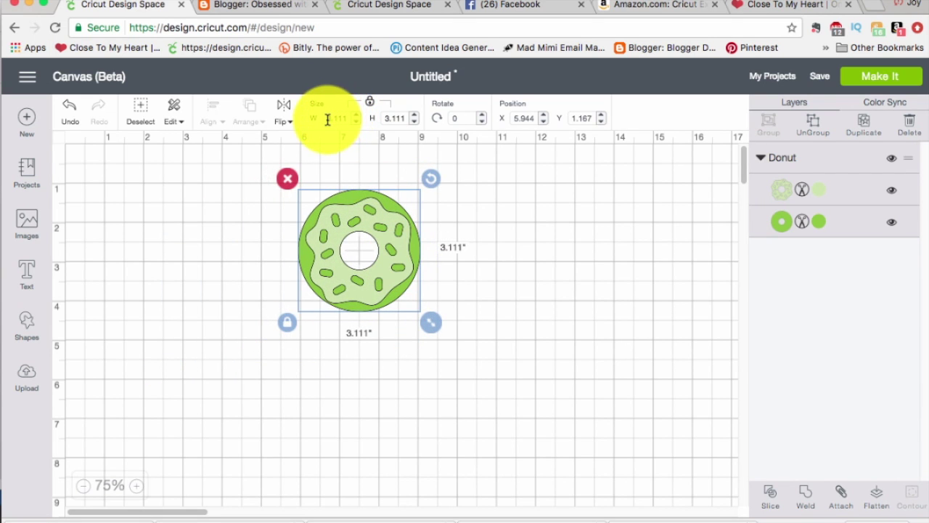
pyautogui.moveTo(328, 119); pyautogui.dragTo(350, 121)
pyautogui.write('4')
pyautogui.press('Return')
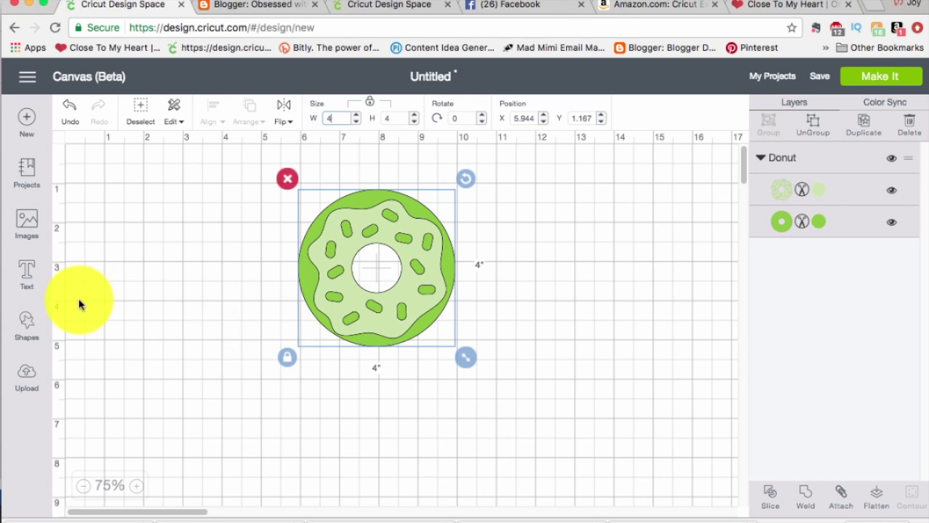
pyautogui.moveTo(351, 297); pyautogui.dragTo(367, 298)
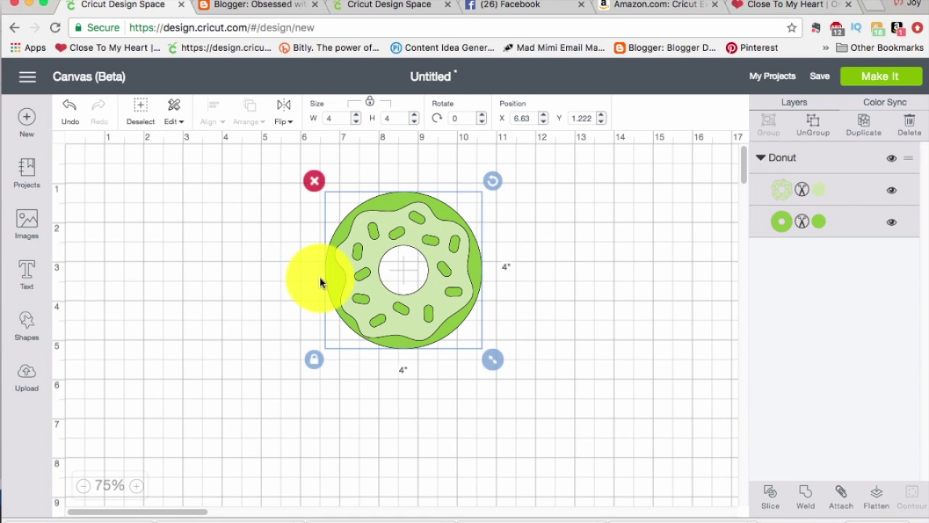
pyautogui.click(28, 324)
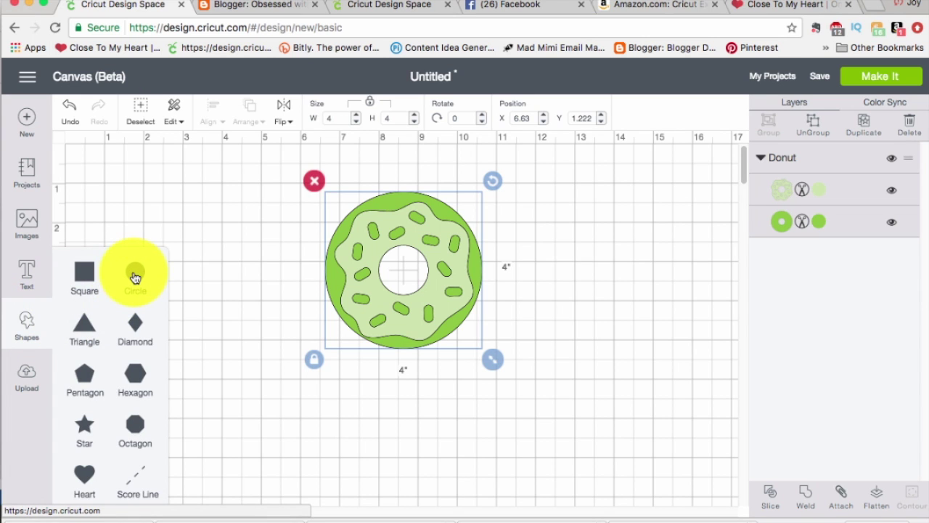
# - Add a 4-inch circle and move it left of the donut
pyautogui.click(135, 276)
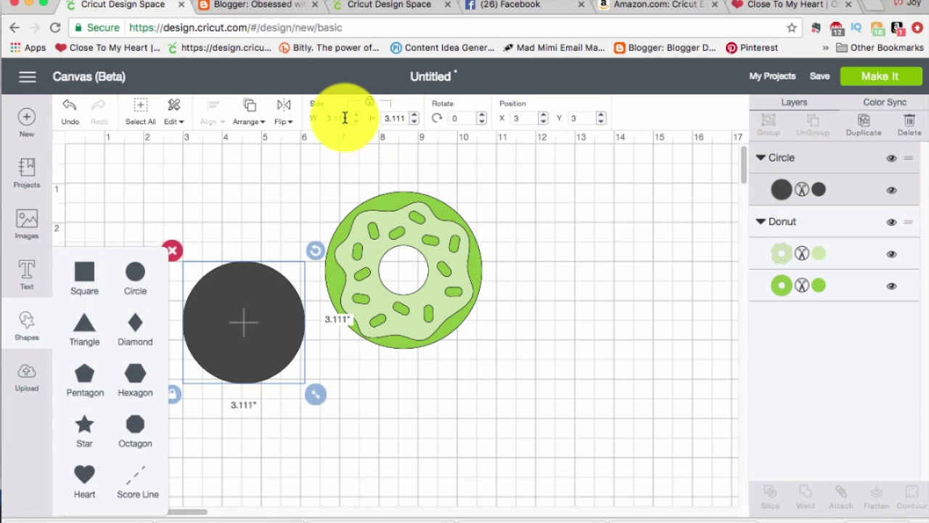
pyautogui.write('4')
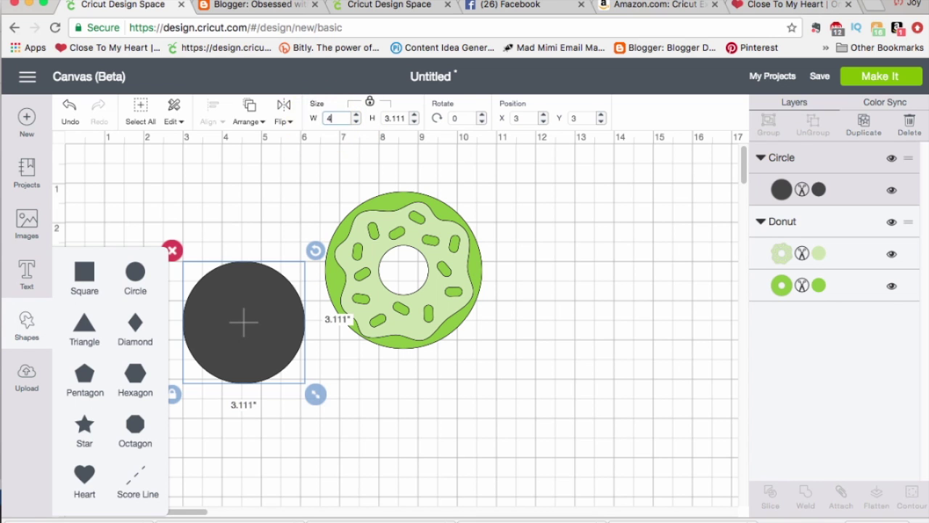
pyautogui.press('Return')
pyautogui.moveTo(269, 373); pyautogui.dragTo(248, 306)
# - Ungroup the donut and pull its frosting layer off to the right
pyautogui.click(433, 241)
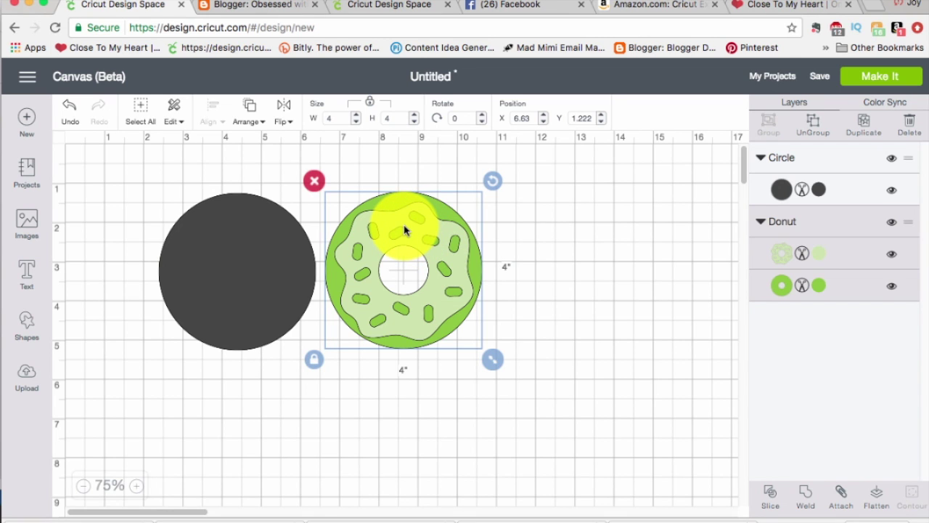
pyautogui.moveTo(413, 228); pyautogui.dragTo(444, 231)
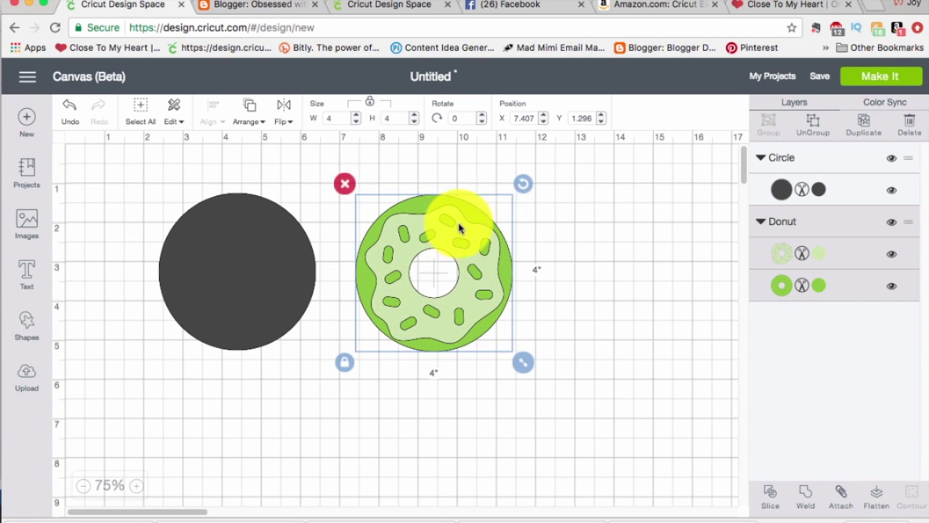
pyautogui.click(811, 127)
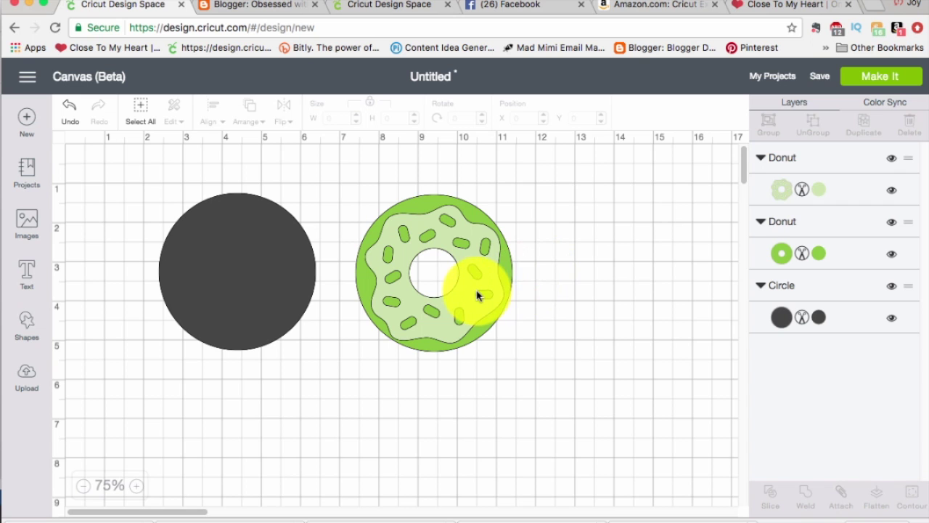
pyautogui.moveTo(481, 290); pyautogui.dragTo(707, 297)
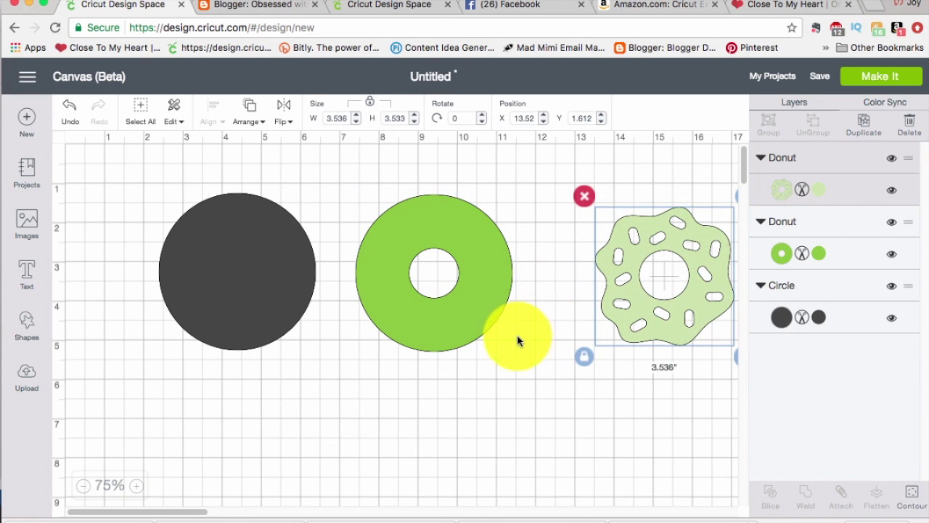
pyautogui.moveTo(471, 310); pyautogui.dragTo(441, 314)
# - Colour the circle and the donut base layer brown Moccasin
pyautogui.click(265, 281)
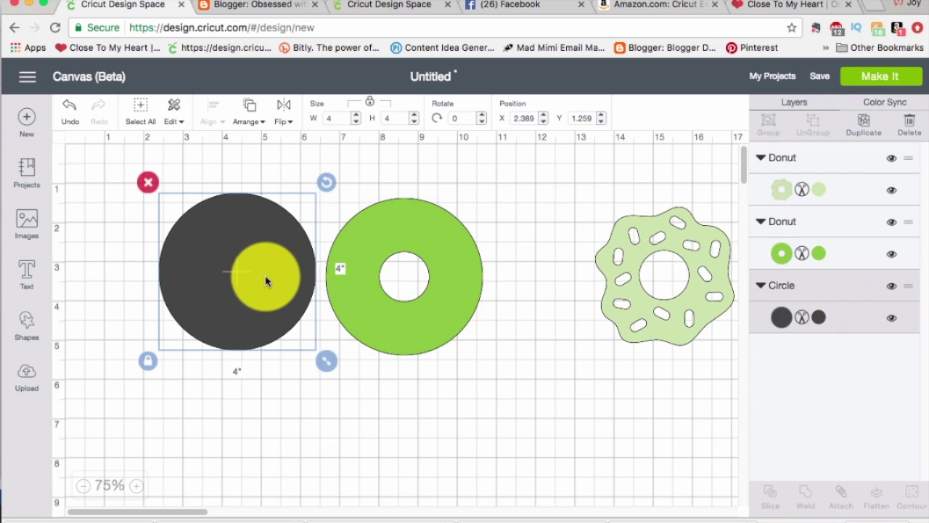
pyautogui.click(782, 318)
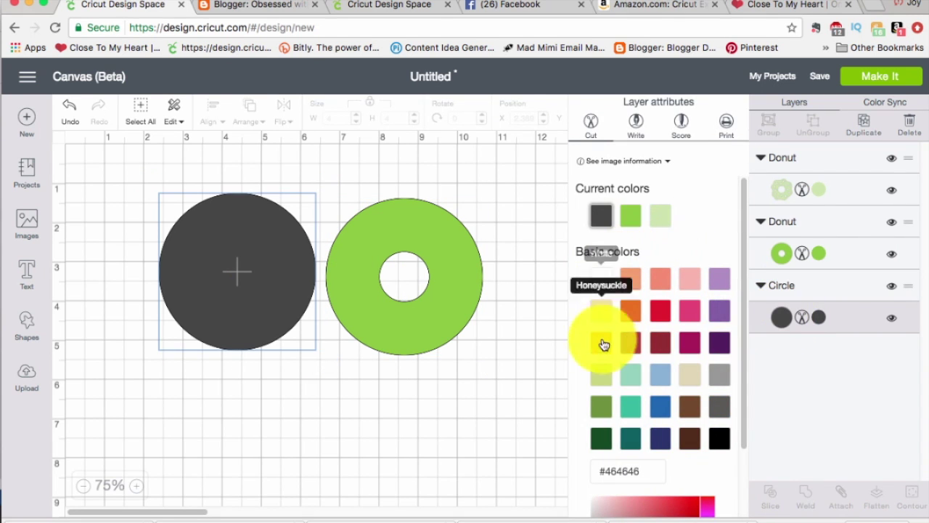
pyautogui.click(684, 414)
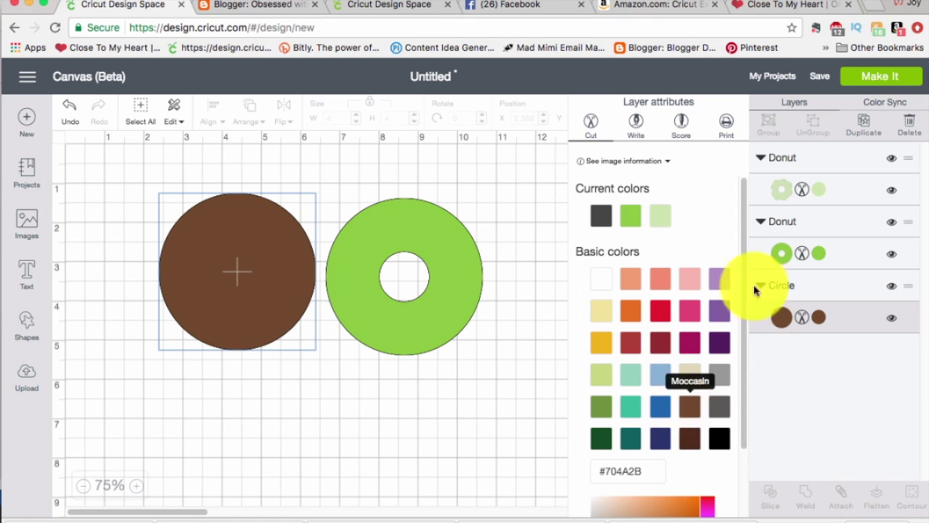
pyautogui.click(785, 253)
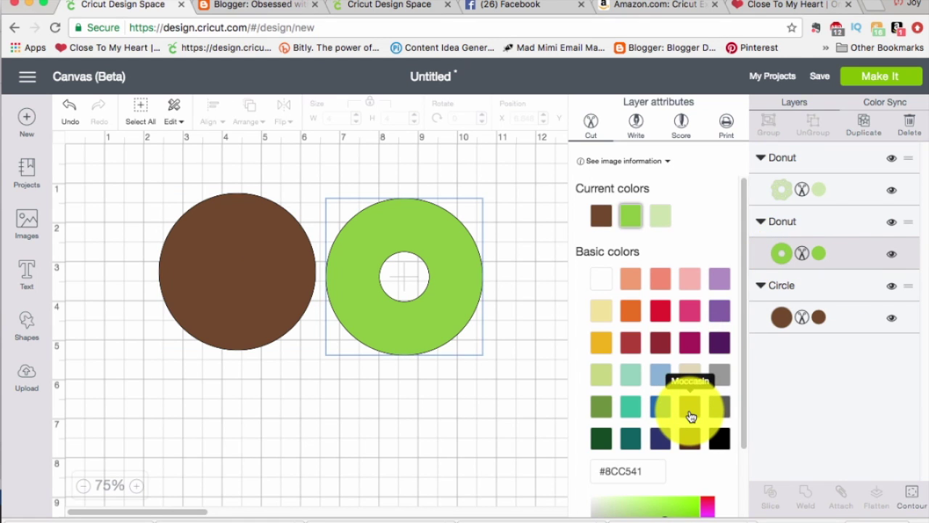
pyautogui.click(685, 415)
pyautogui.click(492, 434)
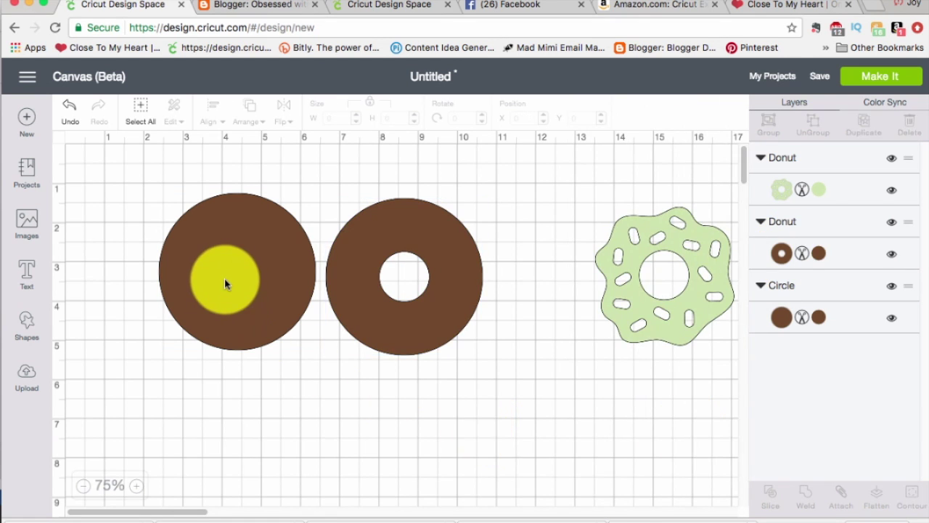
# - Position the brown circle at X 1, Y 1
pyautogui.click(225, 282)
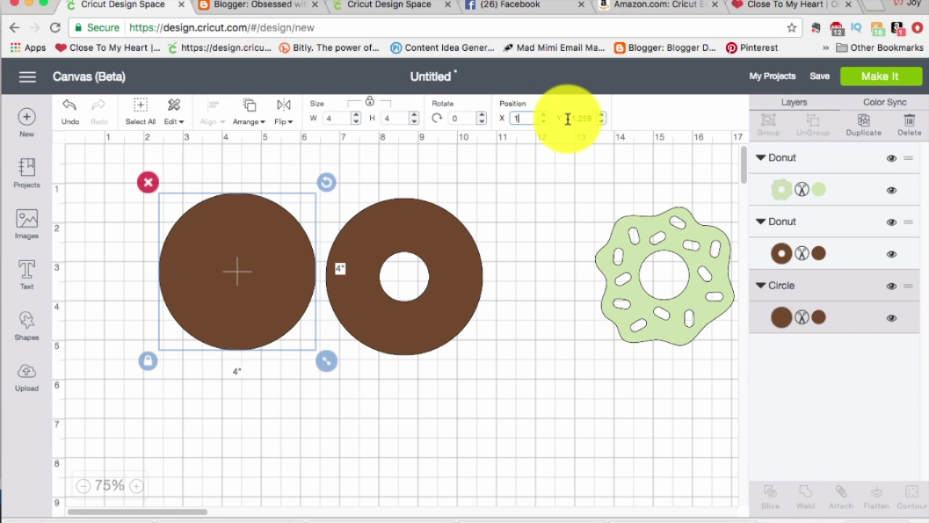
pyautogui.write('1')
pyautogui.click(597, 118)
pyautogui.write('1')
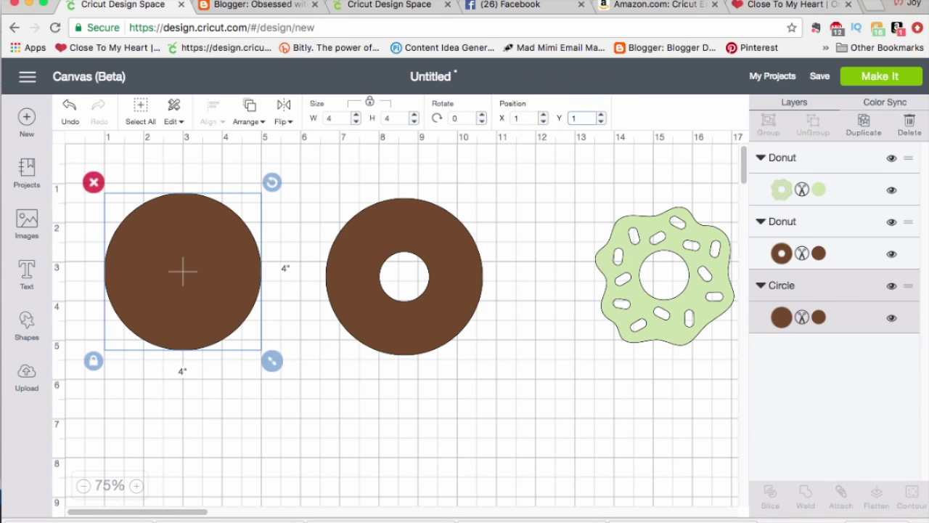
pyautogui.press('Return')
# - Position the donut base at X 5, Y 1 so it touches the circle
pyautogui.click(399, 226)
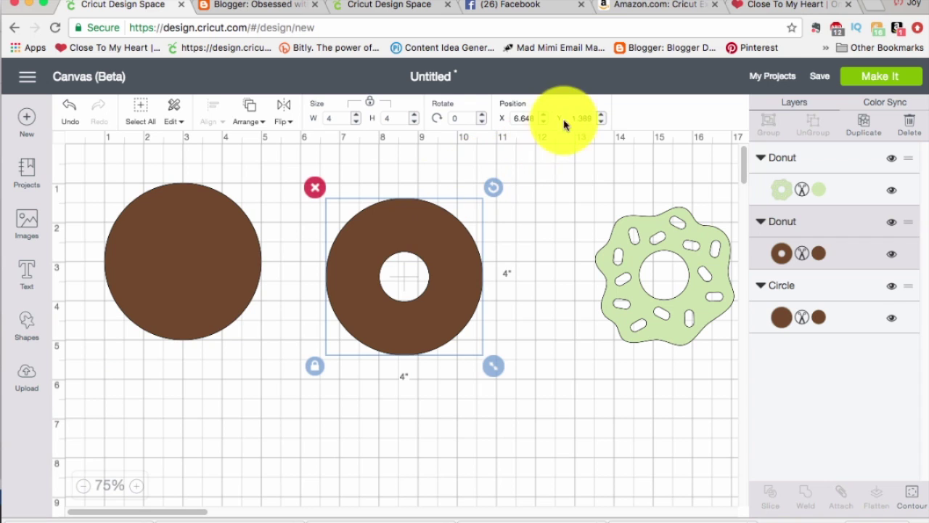
pyautogui.moveTo(573, 119); pyautogui.dragTo(594, 119)
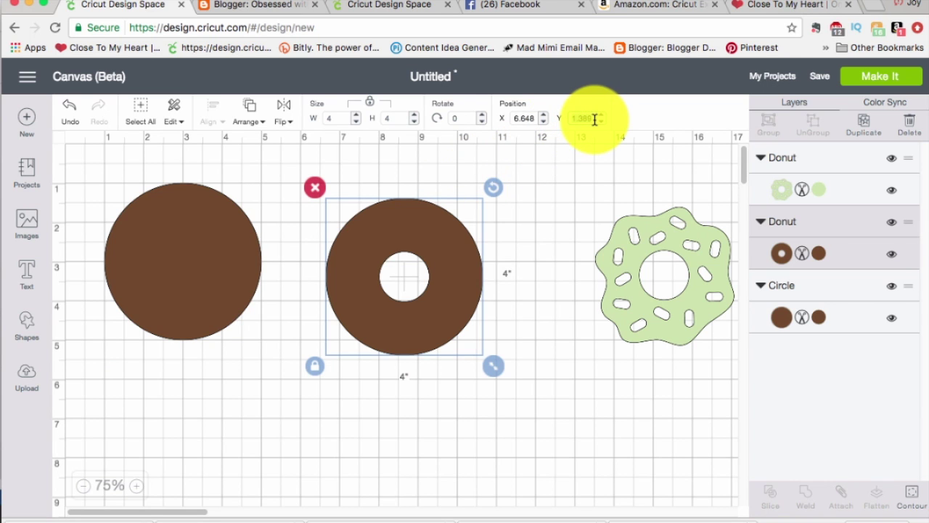
pyautogui.write('1')
pyautogui.press('Return')
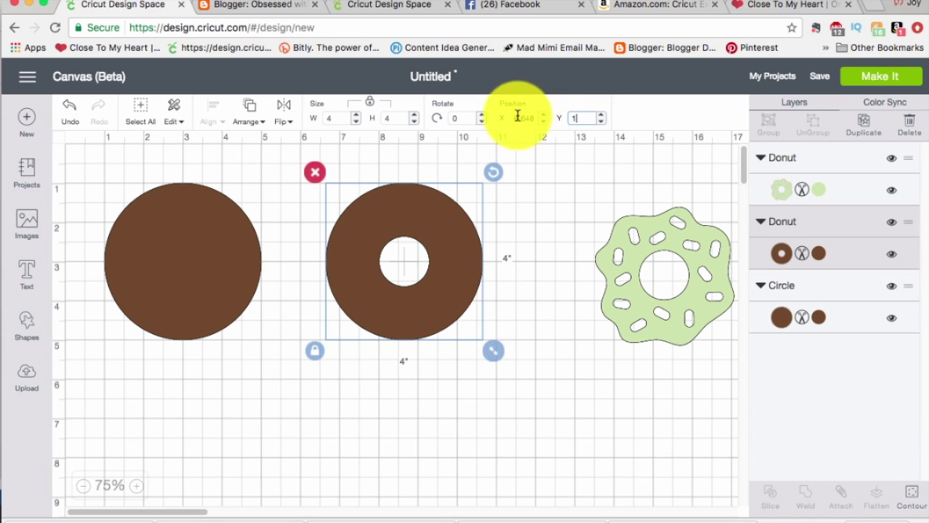
pyautogui.moveTo(513, 120); pyautogui.dragTo(531, 121)
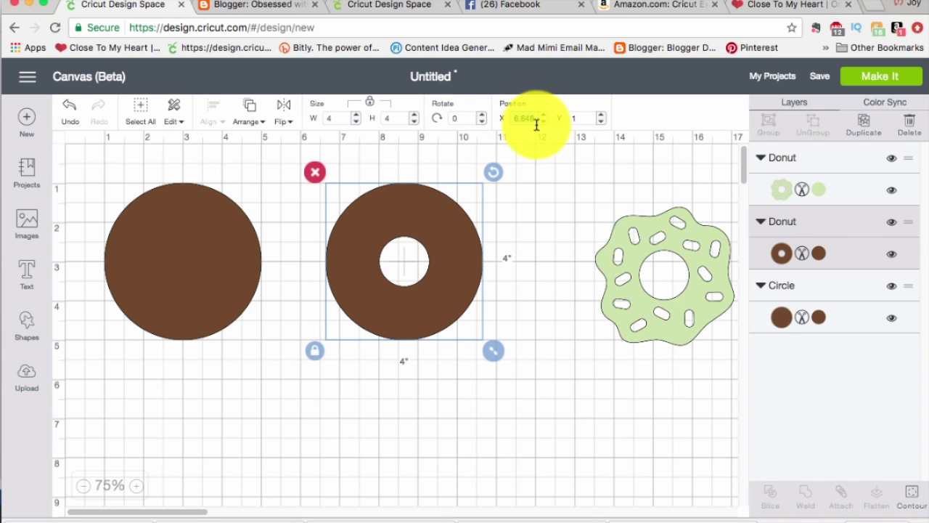
pyautogui.write('5')
pyautogui.press('Return')
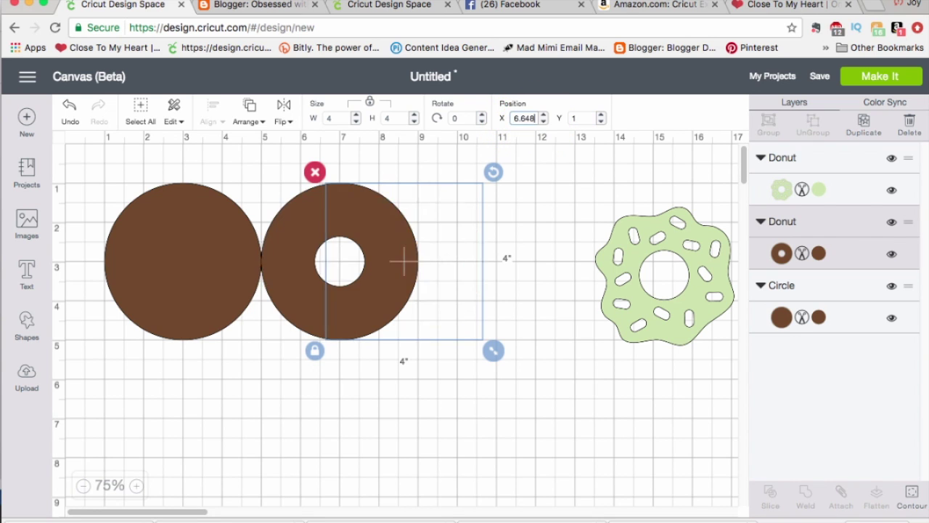
pyautogui.click(395, 405)
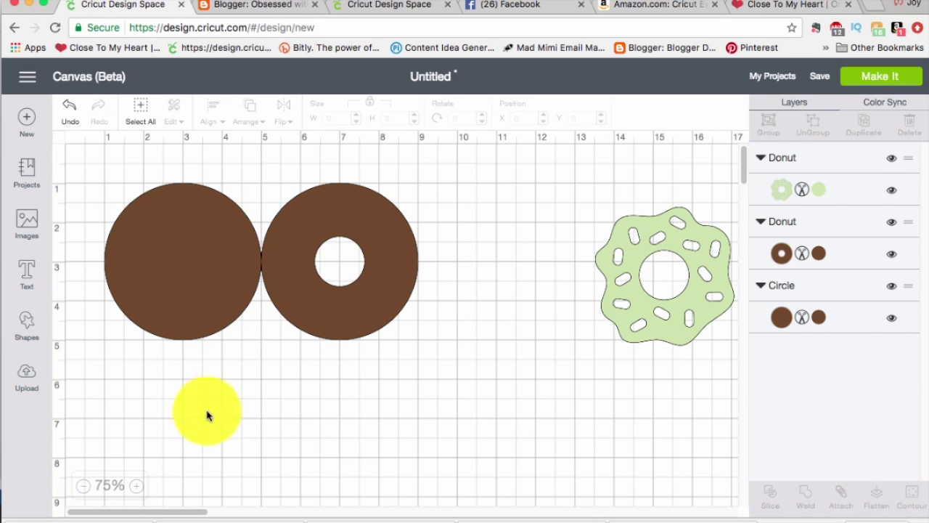
# - Add a small rectangle of about 0.6 by 1 inch bridging the two brown circles
pyautogui.click(28, 329)
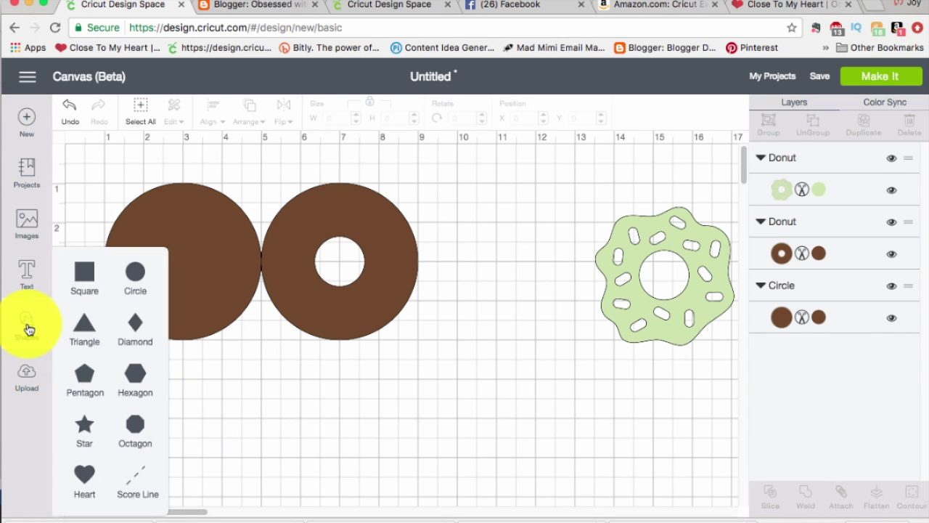
pyautogui.click(85, 281)
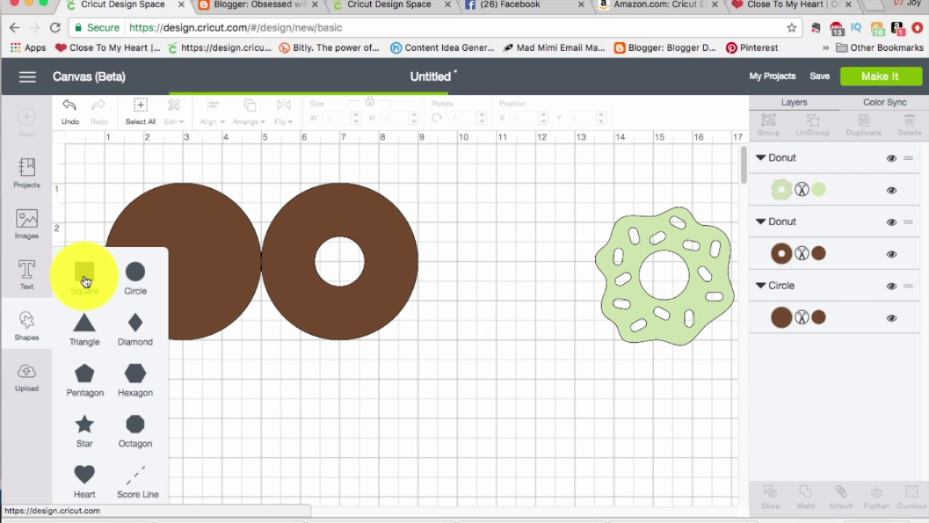
pyautogui.moveTo(263, 364); pyautogui.dragTo(310, 412)
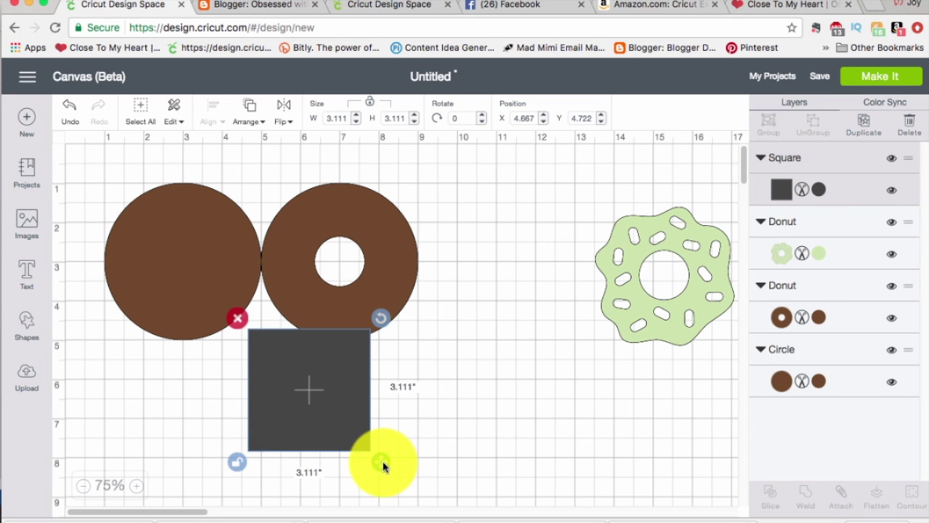
pyautogui.moveTo(382, 464); pyautogui.dragTo(285, 384)
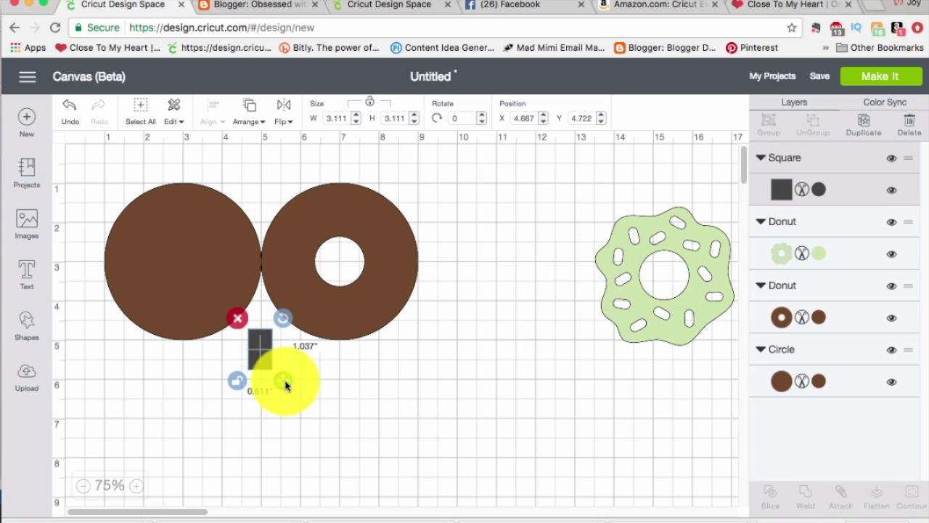
pyautogui.moveTo(259, 349); pyautogui.dragTo(266, 272)
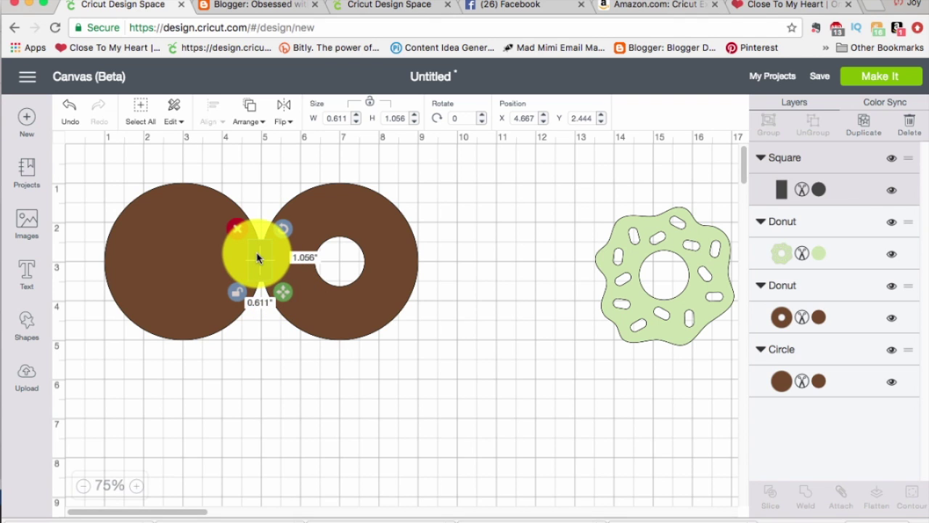
pyautogui.moveTo(257, 256); pyautogui.dragTo(259, 257)
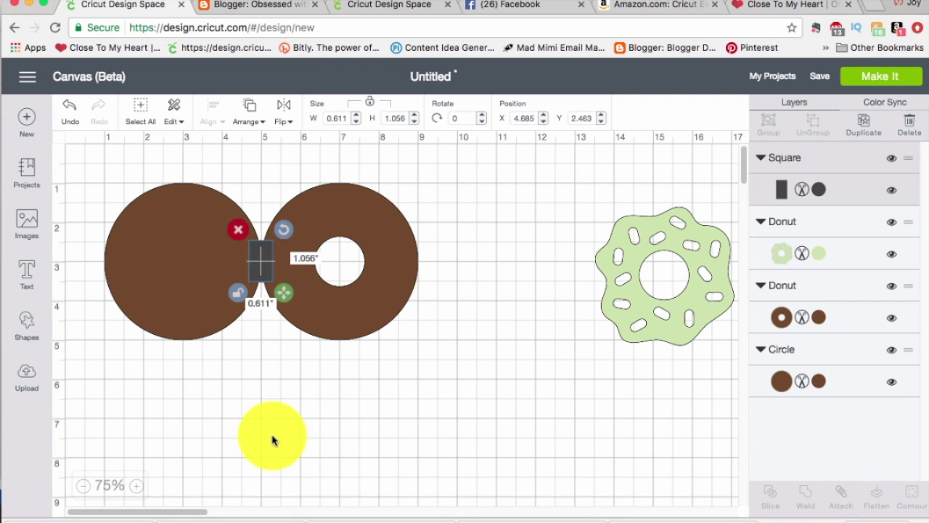
# - Select both circles and the rectangle and weld them into one shape
pyautogui.click(273, 440)
pyautogui.moveTo(94, 148); pyautogui.dragTo(431, 365)
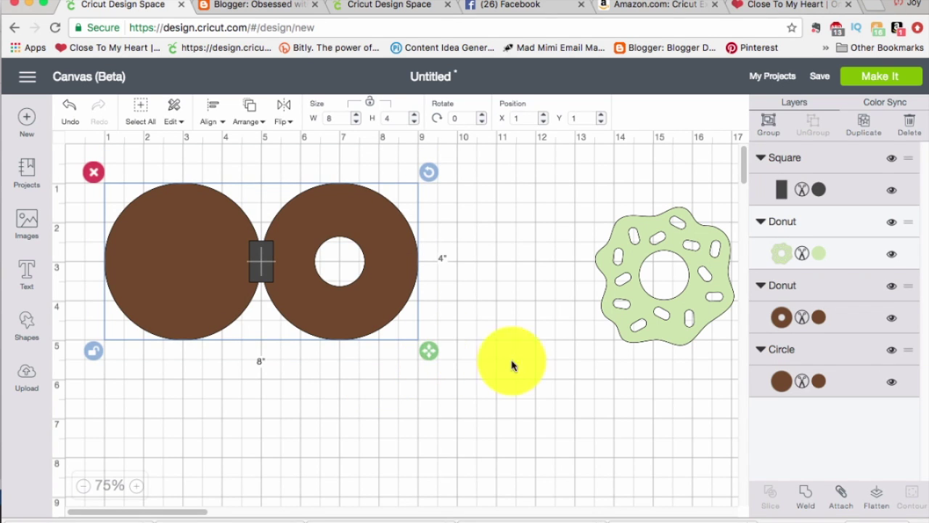
pyautogui.click(806, 496)
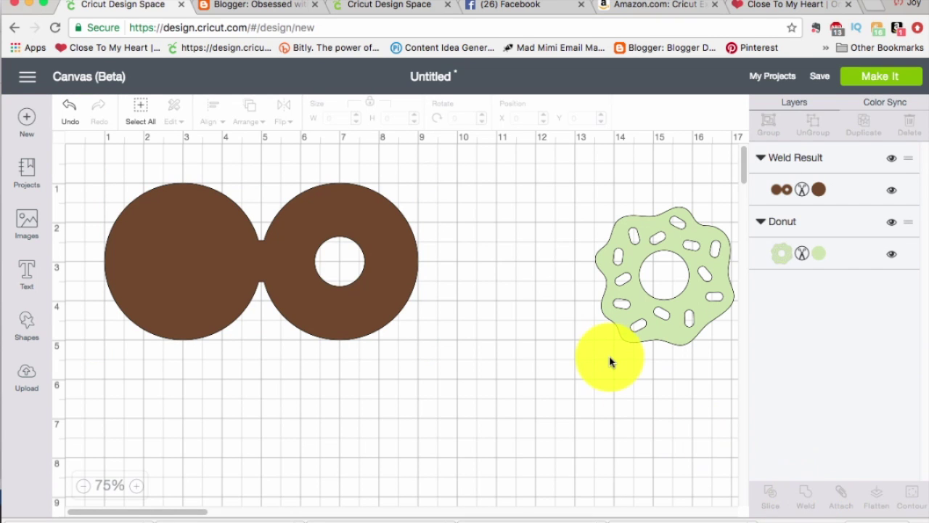
# - Bring the frosting forward and position it on top of the right brown circle
pyautogui.moveTo(672, 331); pyautogui.dragTo(527, 320)
pyautogui.click(249, 116)
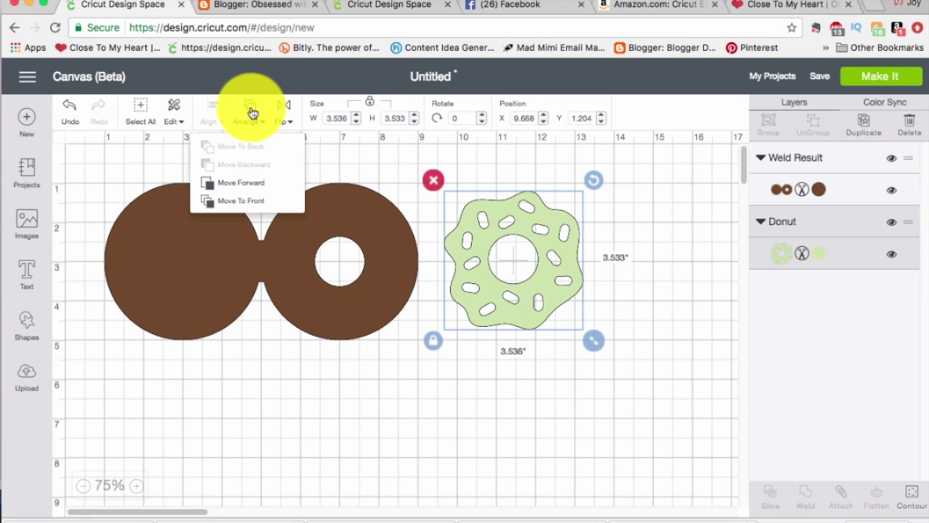
pyautogui.click(249, 201)
pyautogui.moveTo(477, 300); pyautogui.dragTo(313, 303)
# - Recolour the frosting layer Rose Pink
pyautogui.click(775, 199)
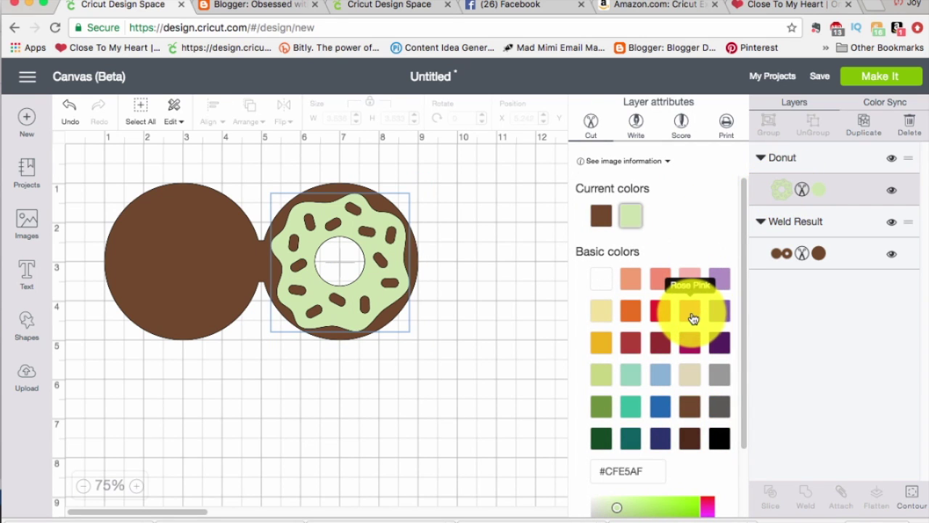
pyautogui.click(691, 316)
pyautogui.click(518, 371)
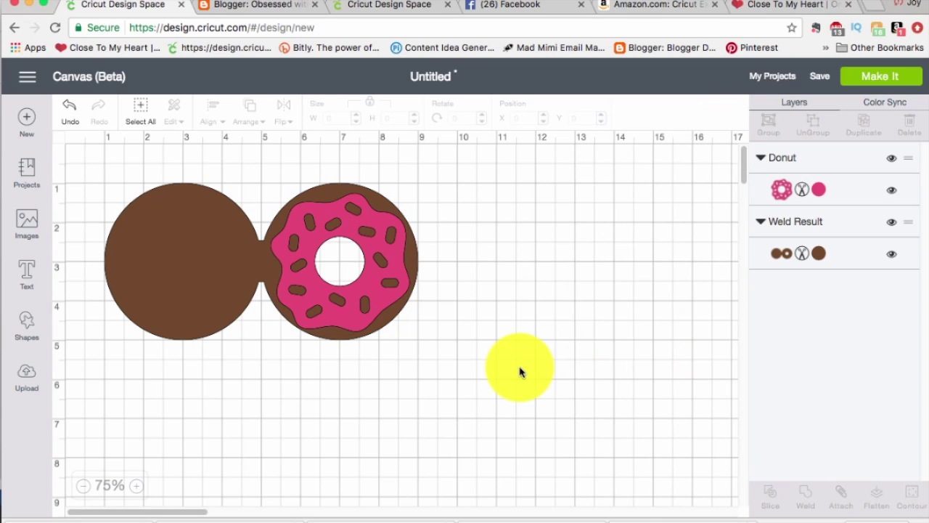